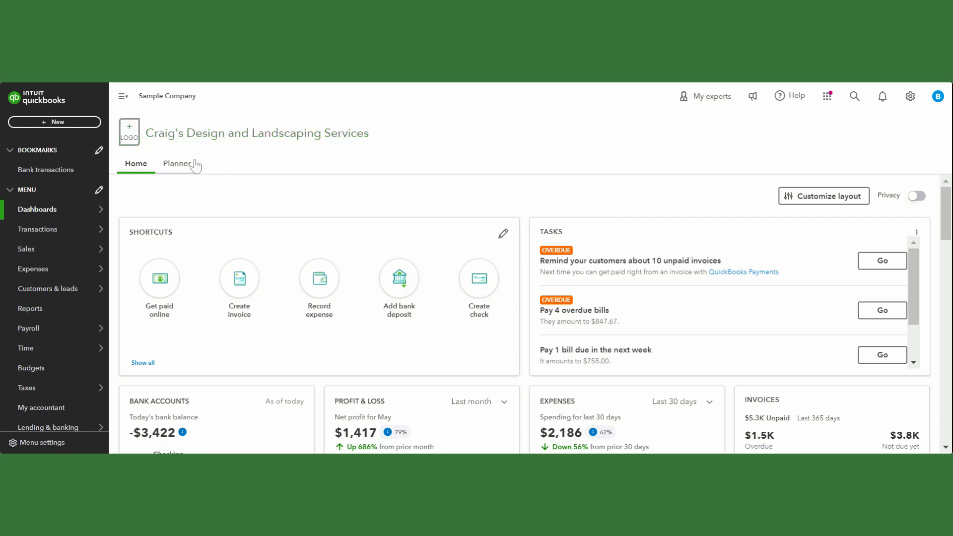
Step: Go to the Bank transactions page under Transactions
click(179, 163)
mouse_move(82, 231)
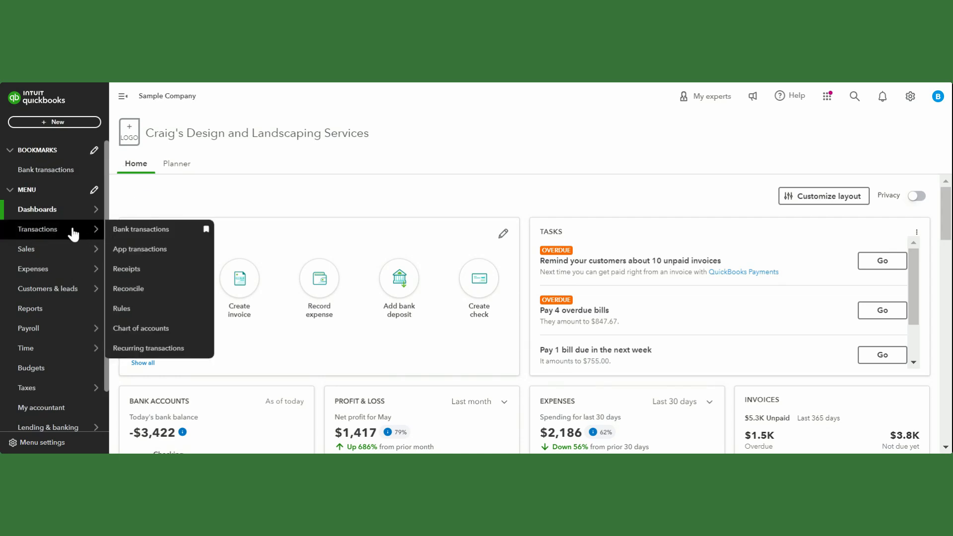
click(126, 233)
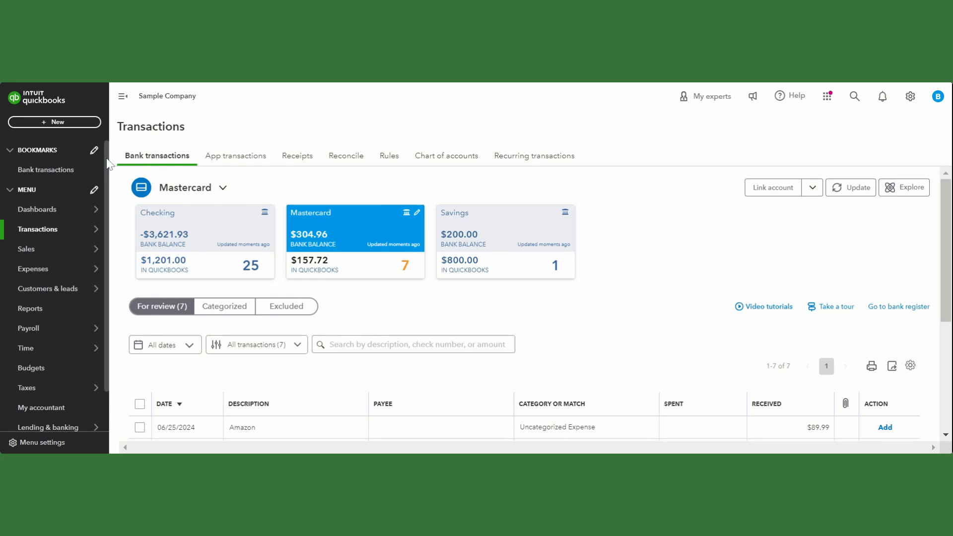
Step: Save the menu bookmarks with Bank transactions selected and open the bookmarked page
click(94, 150)
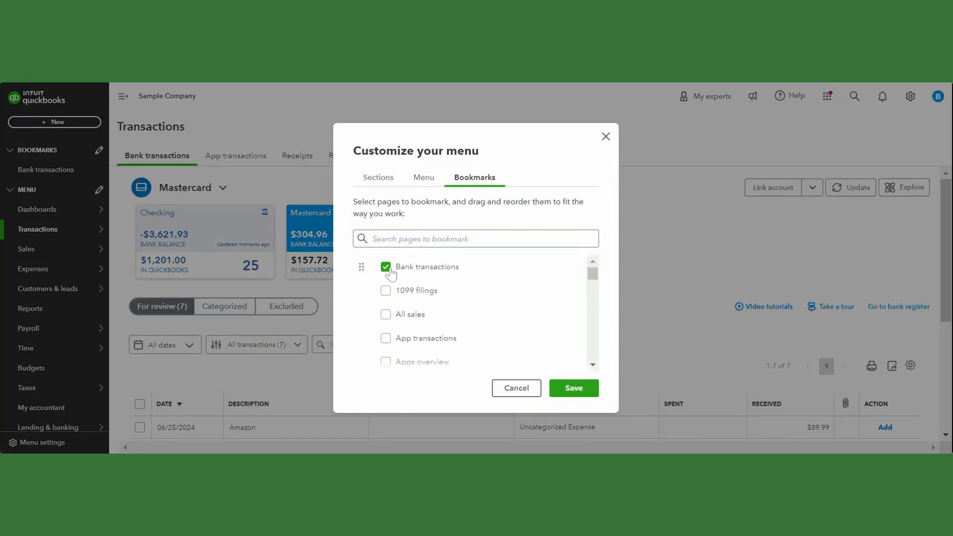
click(574, 388)
click(52, 174)
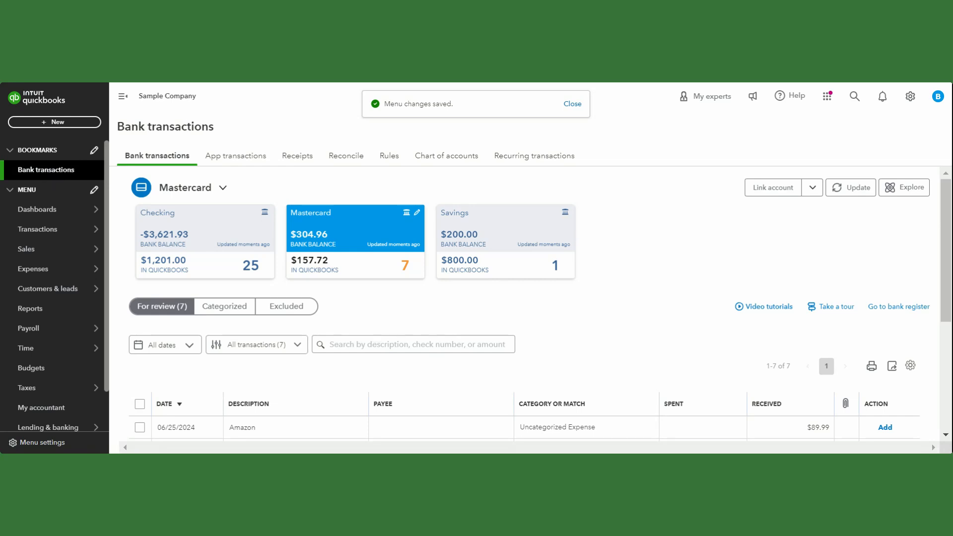
click(571, 103)
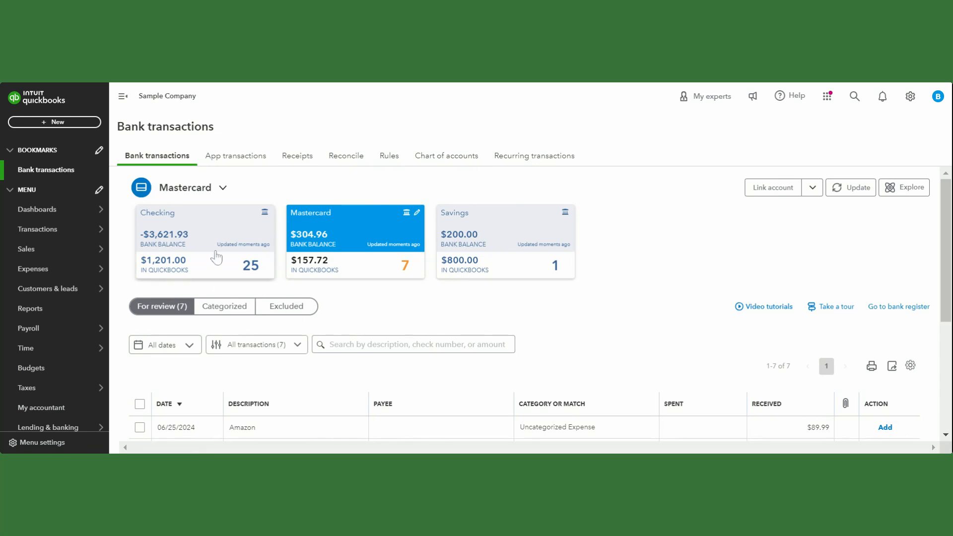
Step: Compare the Checking and Mastercard bank feeds, leaving the Checking account selected
scroll(251, 260, down, 1)
scroll(485, 231, up, 1)
click(241, 244)
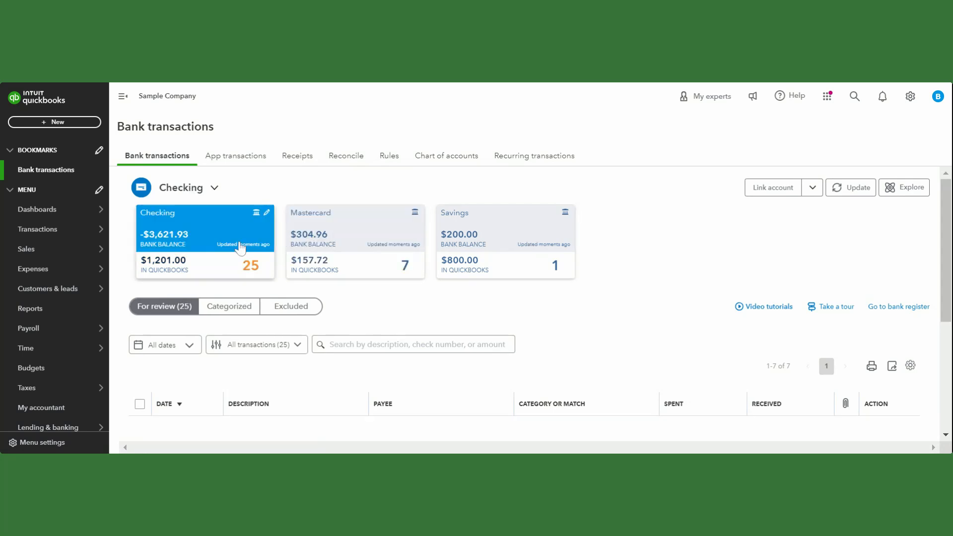
click(414, 249)
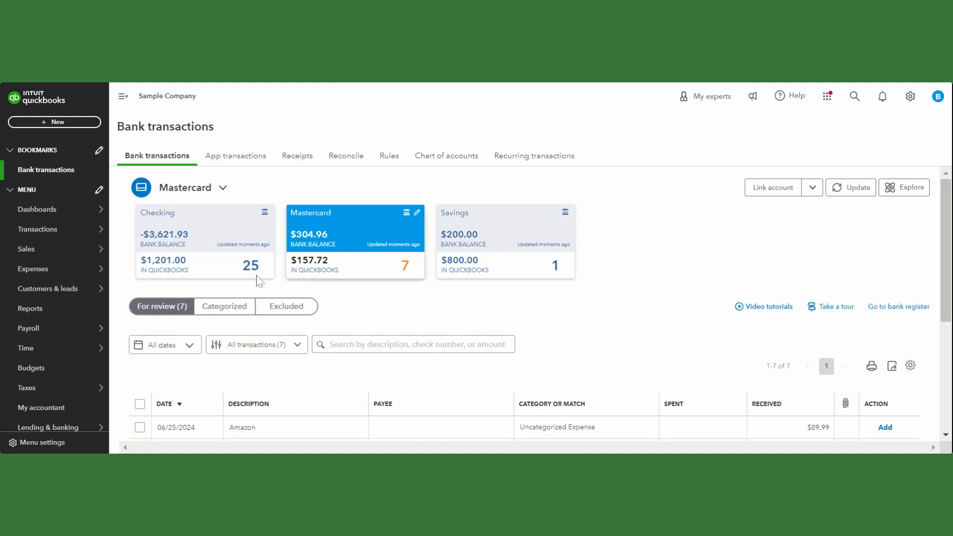
click(224, 259)
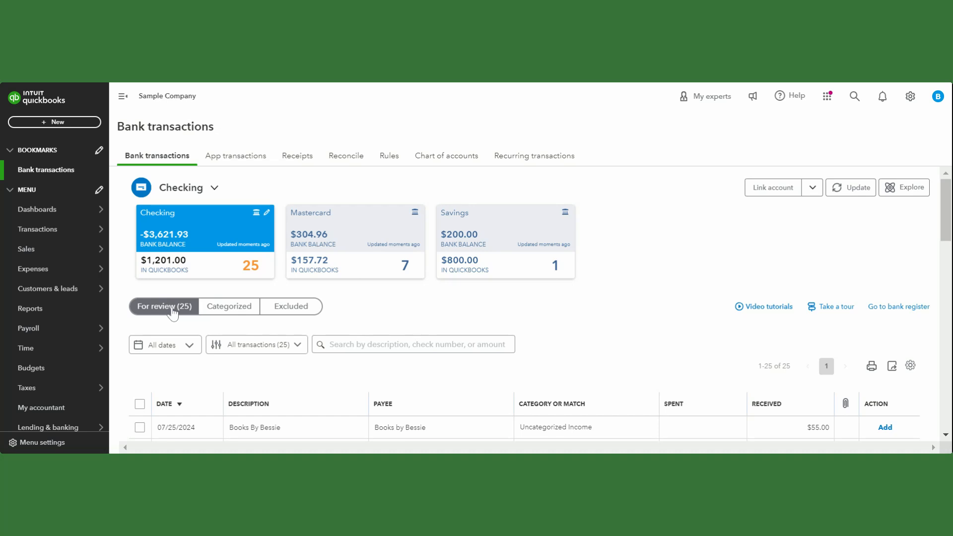
Step: Expand the 07/25/2024 Books By Bessie transaction for review and examine its categorization fields and available actions
scroll(378, 298, down, 1)
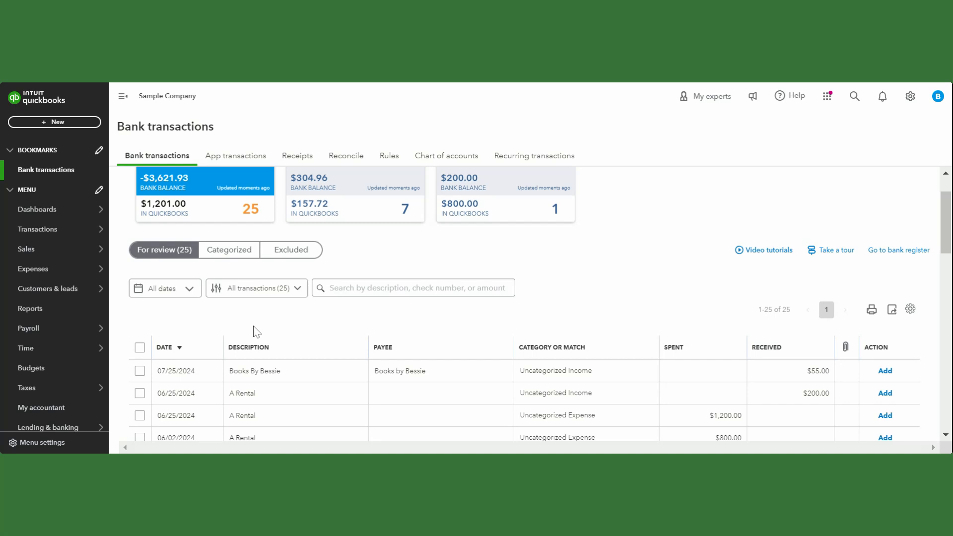
scroll(291, 274, up, 1)
scroll(382, 316, down, 2)
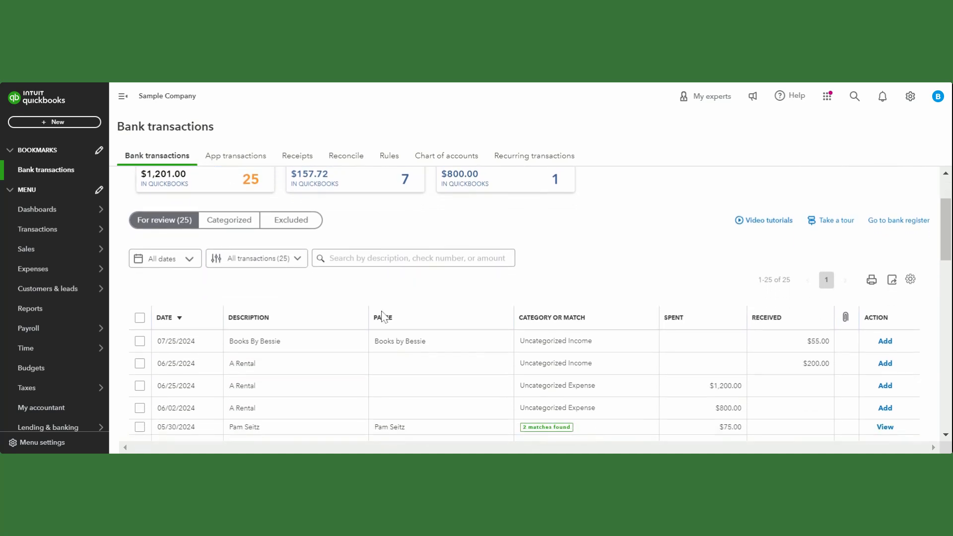
scroll(379, 338, down, 1)
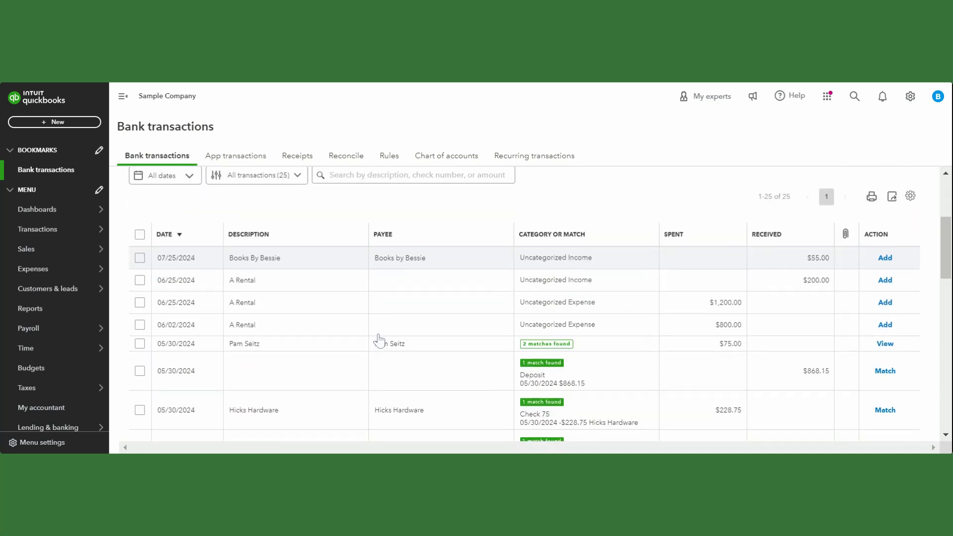
click(425, 271)
scroll(571, 308, down, 1)
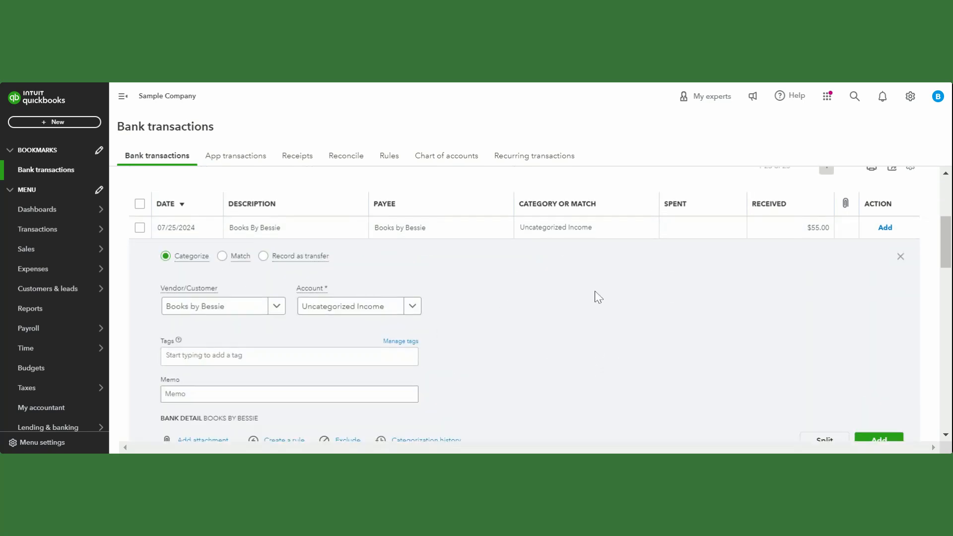
scroll(598, 297, down, 2)
scroll(596, 296, up, 1)
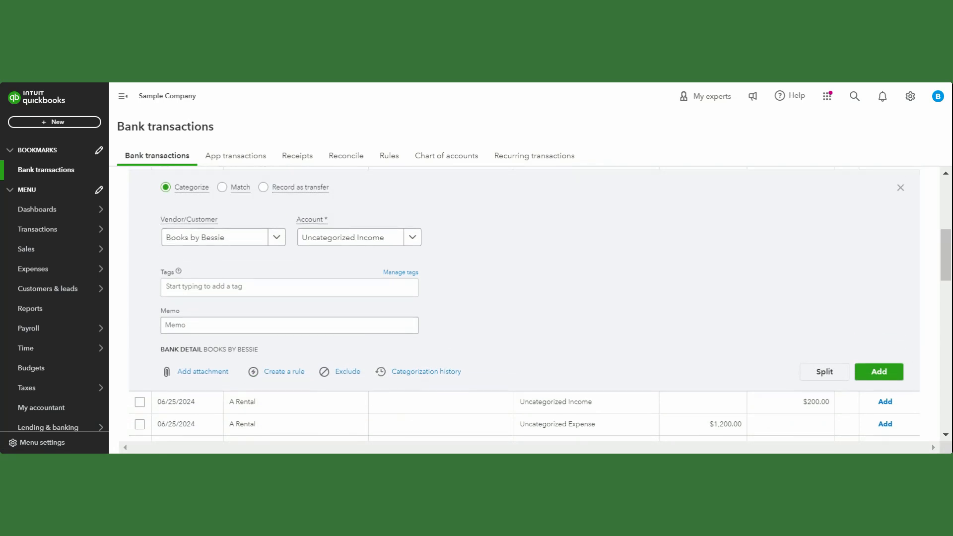
scroll(544, 239, up, 2)
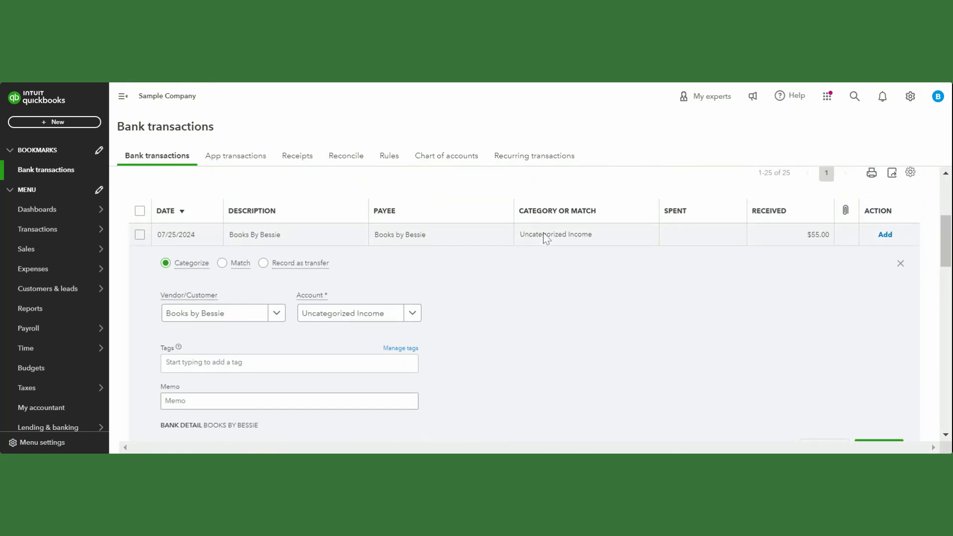
scroll(511, 204, up, 2)
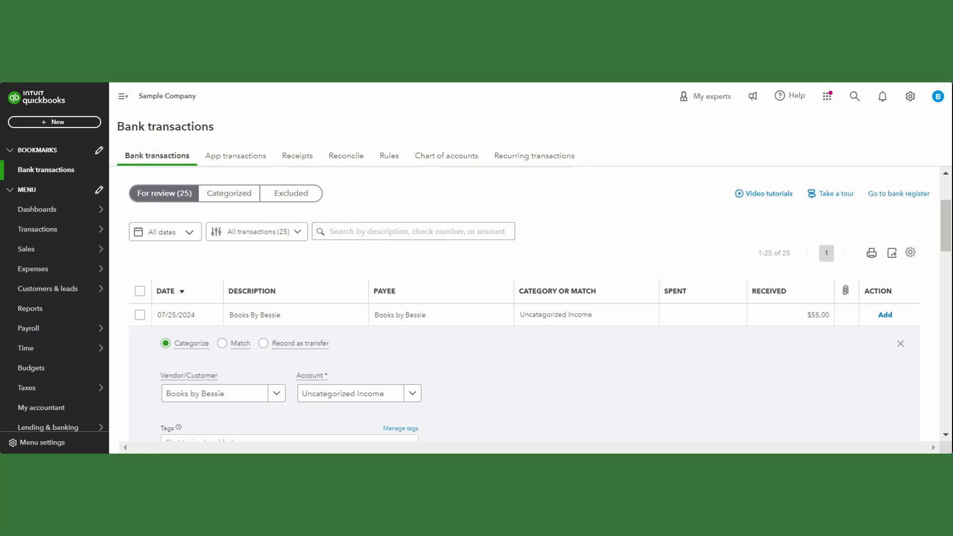
click(404, 231)
scroll(351, 260, down, 3)
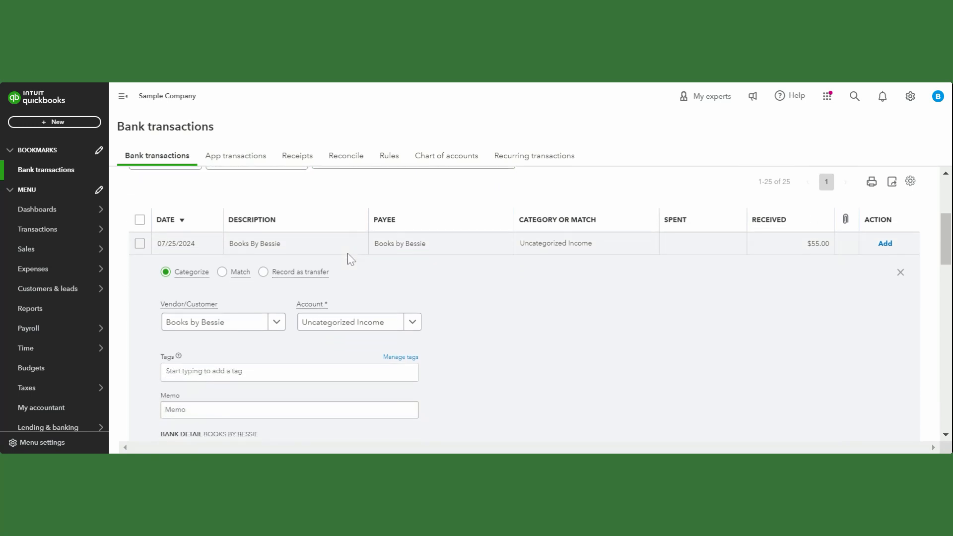
scroll(356, 234, up, 5)
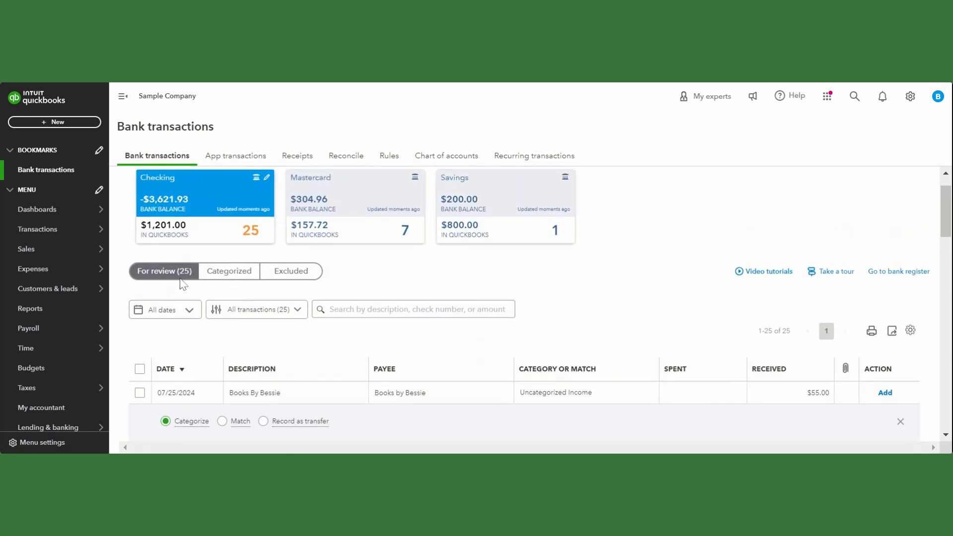
Step: View the Checking account's Categorized and Excluded transaction lists and return to the For review list
click(228, 271)
scroll(495, 296, down, 2)
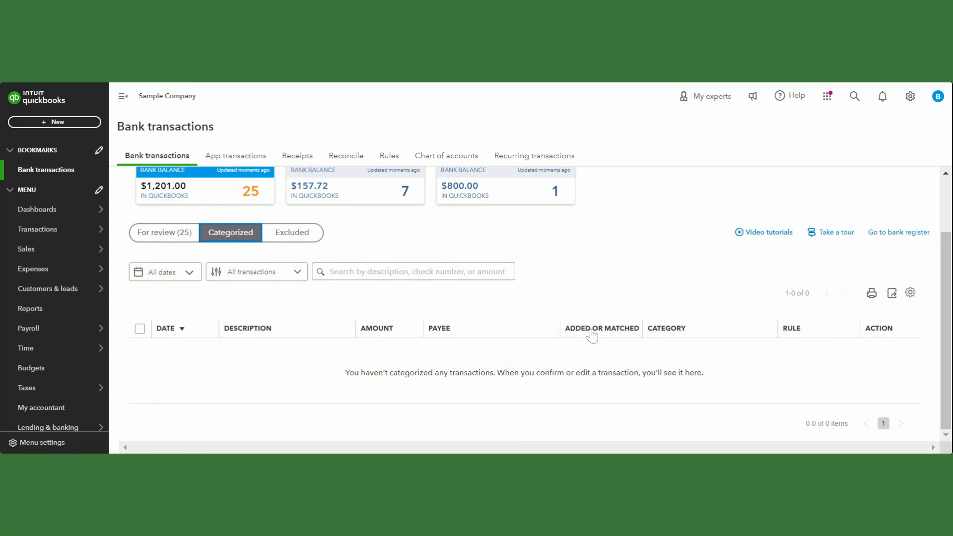
click(298, 235)
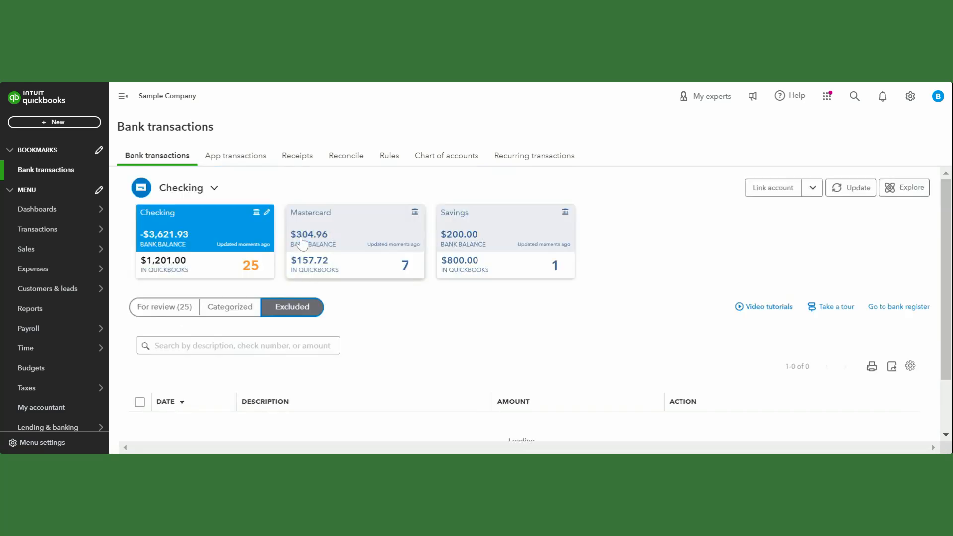
scroll(422, 297, down, 2)
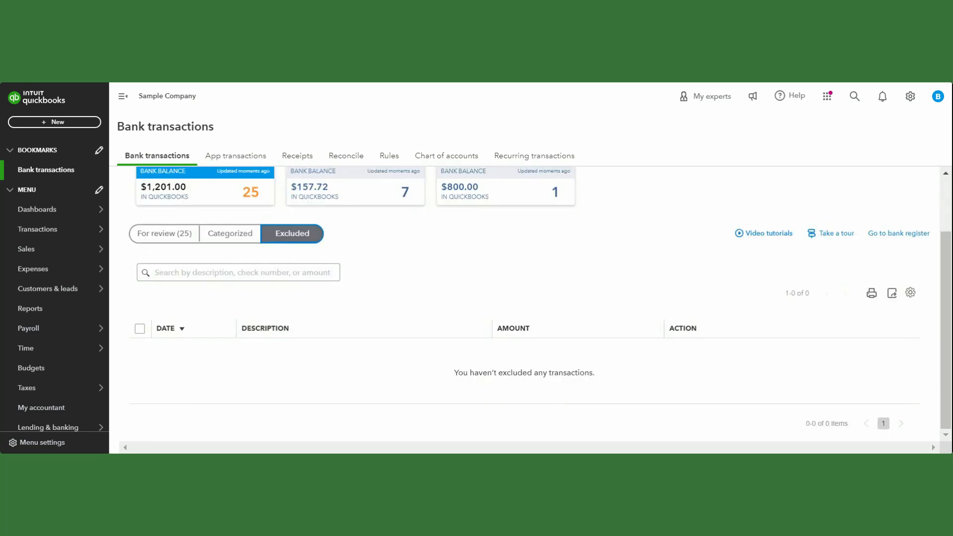
click(183, 237)
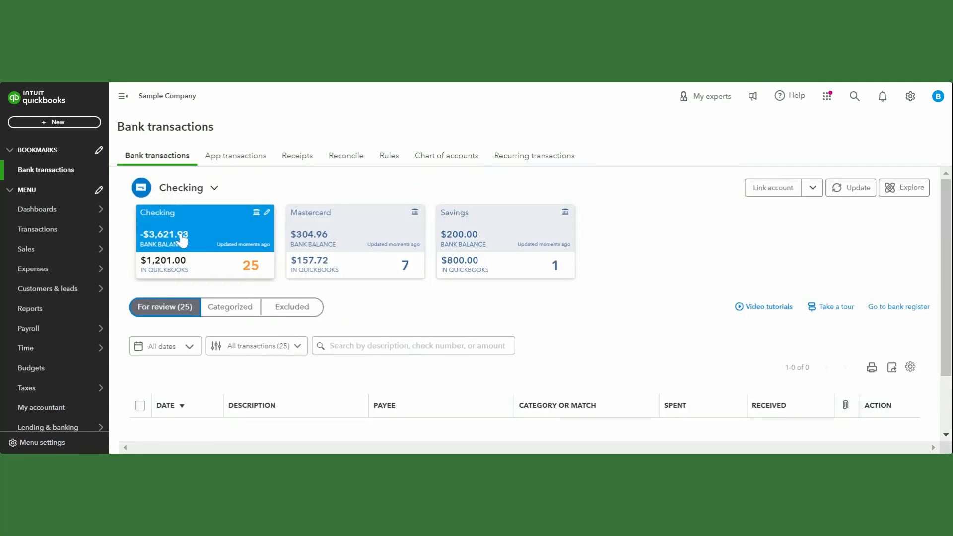
Step: Look through the preset ranges and custom From and To fields in the date filter for the transactions for review
scroll(326, 334, down, 2)
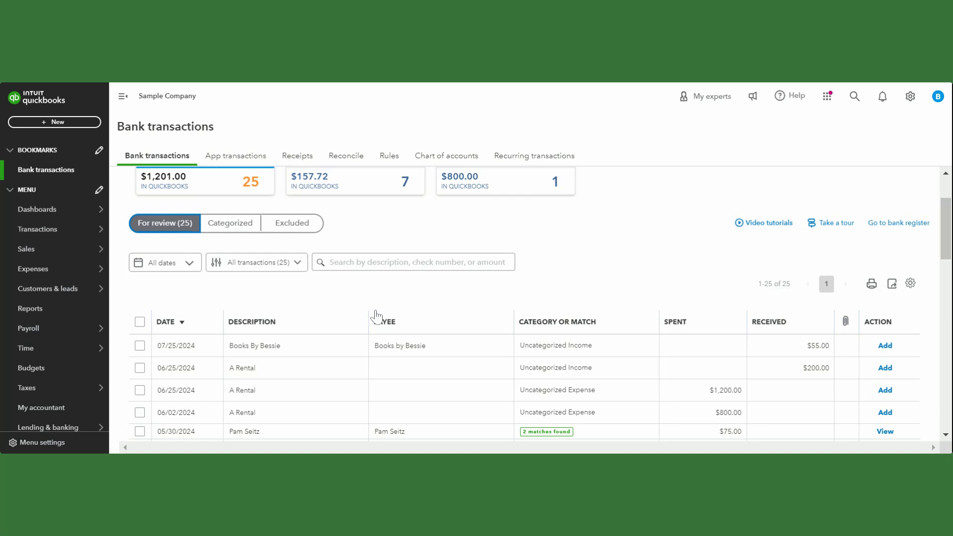
scroll(377, 314, up, 1)
click(193, 298)
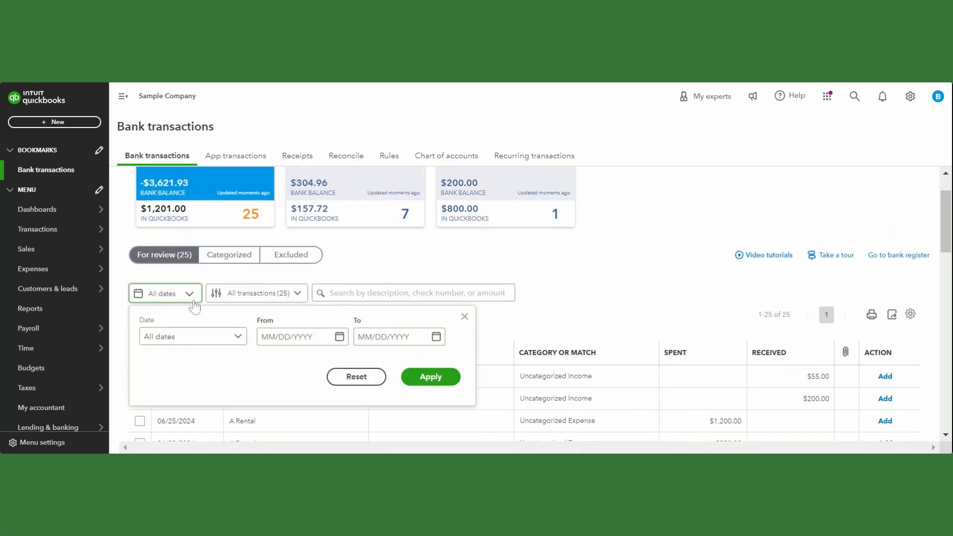
click(238, 342)
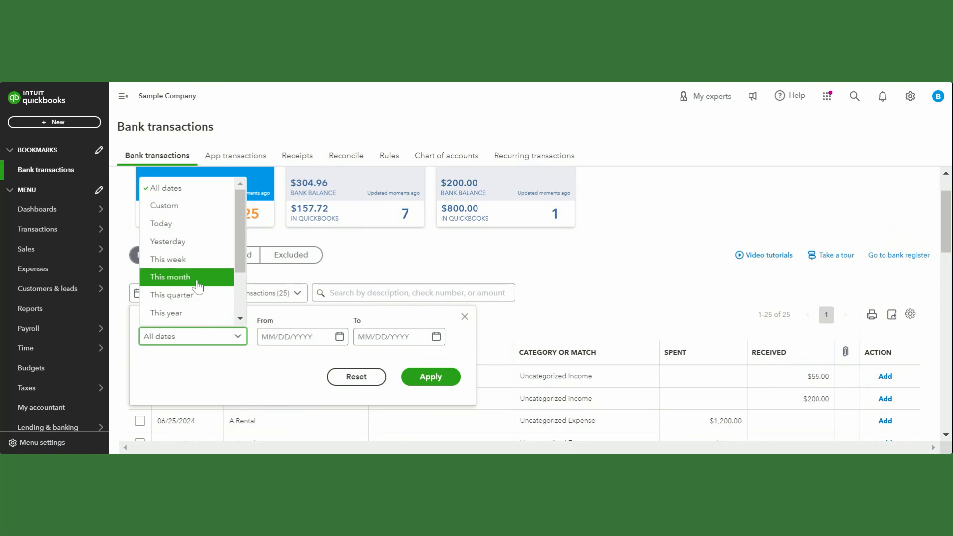
scroll(199, 303, down, 3)
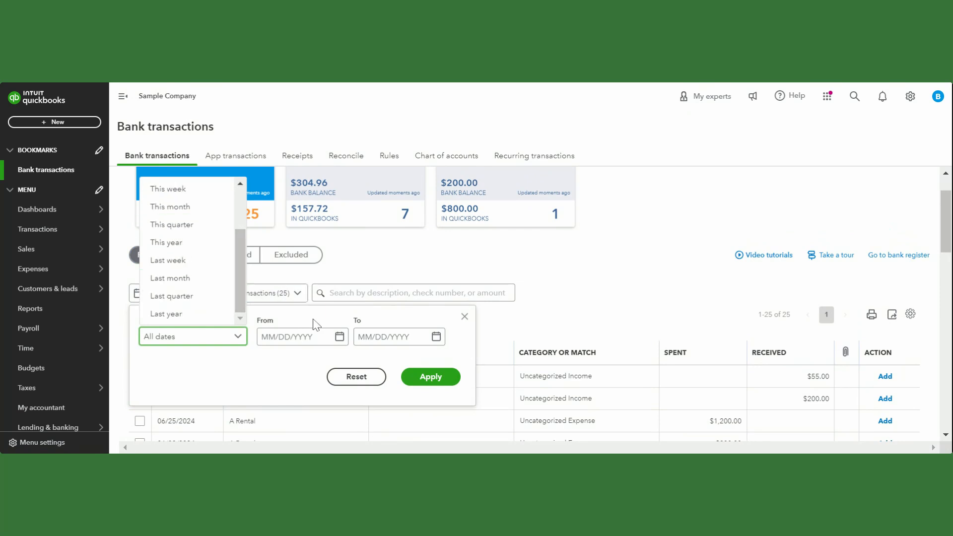
click(298, 336)
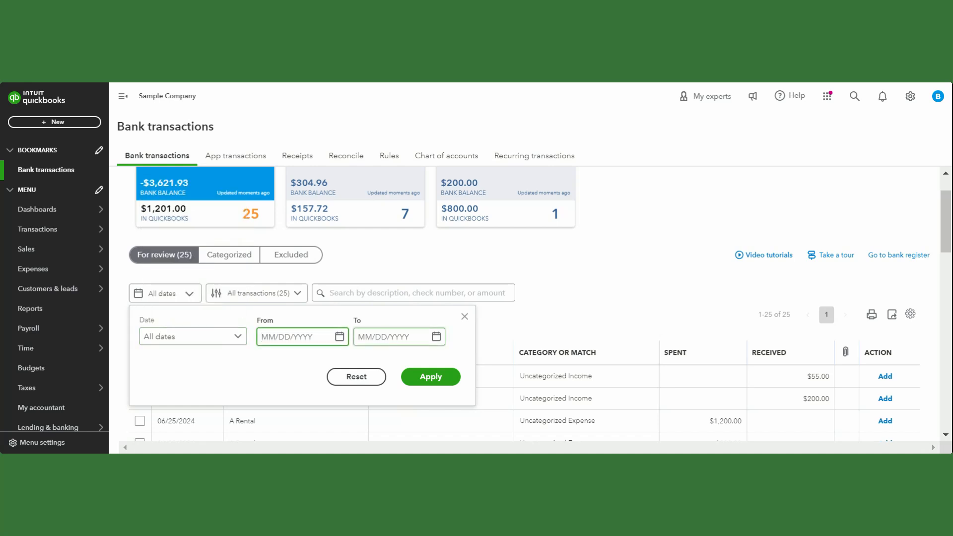
Step: Look through the transaction type filter options and close the filters without applying any
click(298, 293)
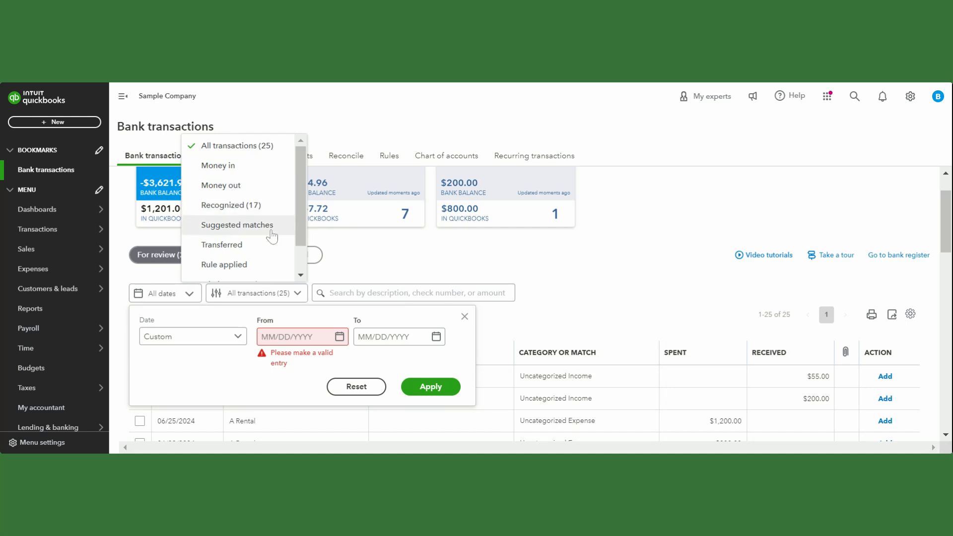
scroll(261, 259, down, 1)
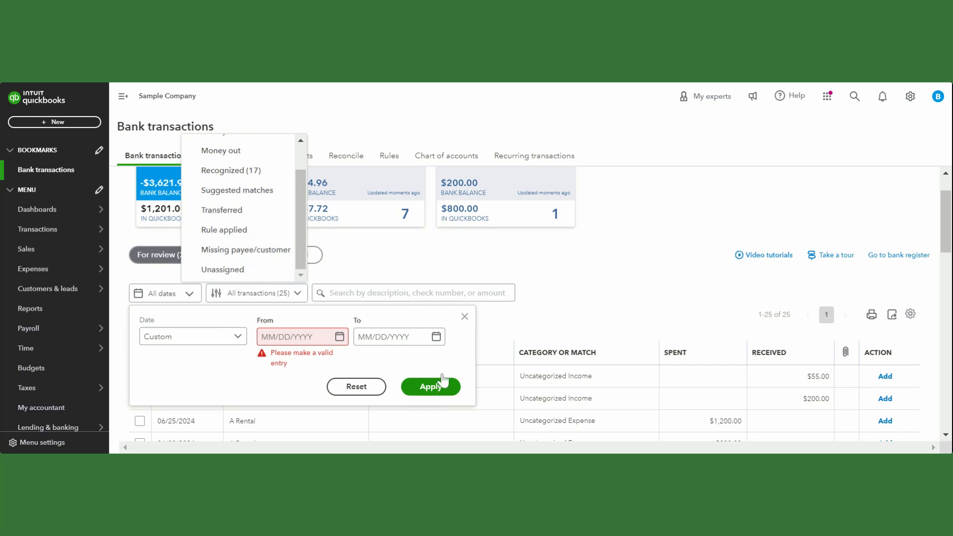
click(467, 331)
click(465, 317)
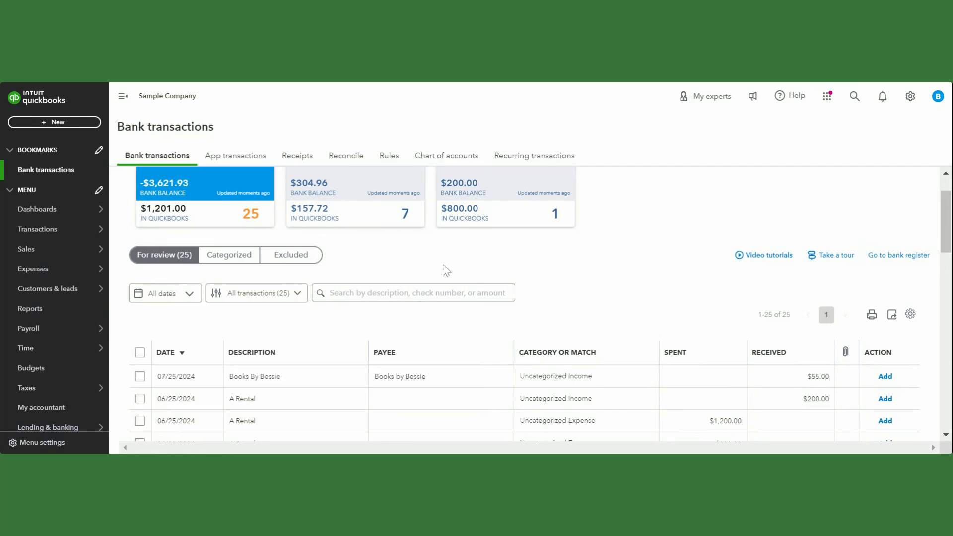
Step: View the banks offered for linking a new account and leave without connecting one
scroll(400, 273, up, 1)
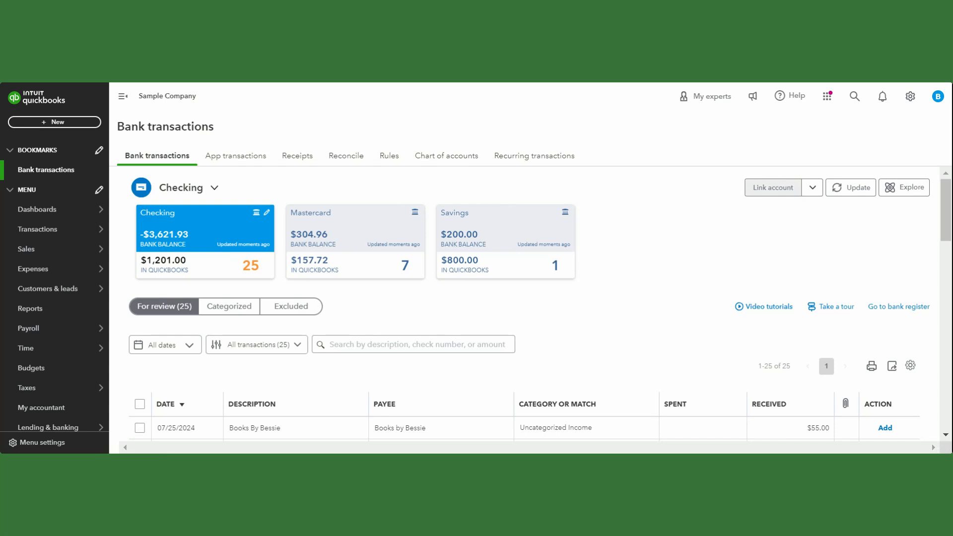
click(775, 188)
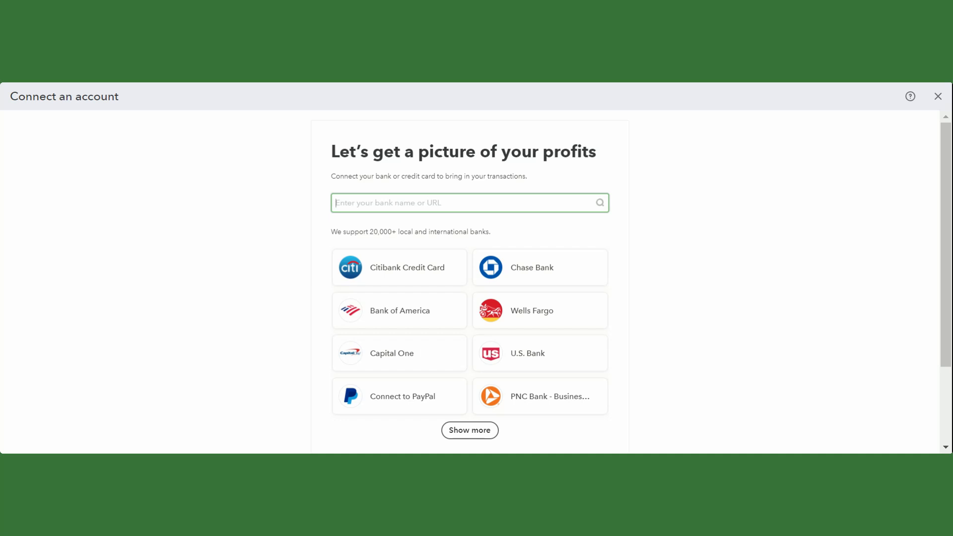
click(939, 98)
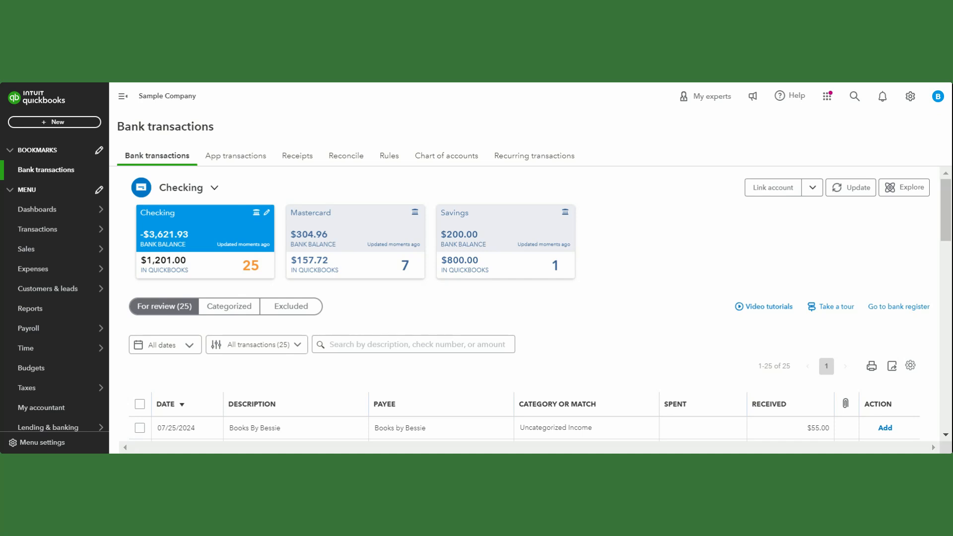
Step: Update the bank feeds of the linked accounts
click(858, 189)
click(853, 196)
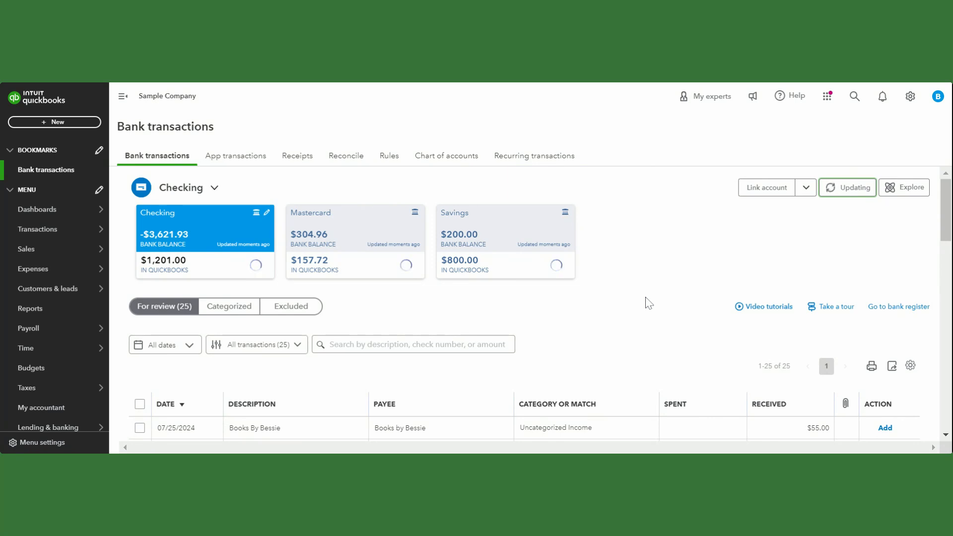
scroll(625, 272, down, 1)
scroll(625, 273, up, 1)
Step: Show the Check No. column in the table of transactions for review
scroll(649, 279, down, 5)
scroll(618, 224, down, 1)
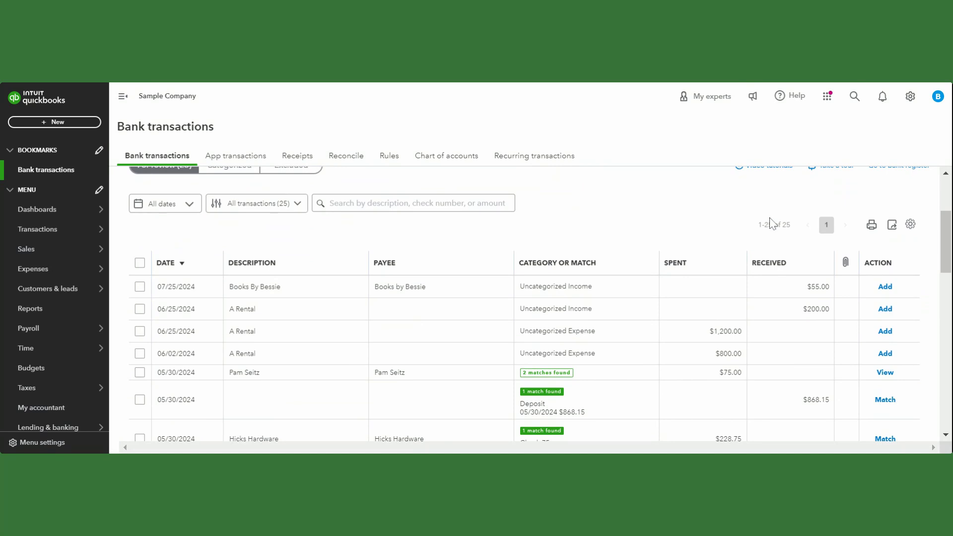
click(911, 226)
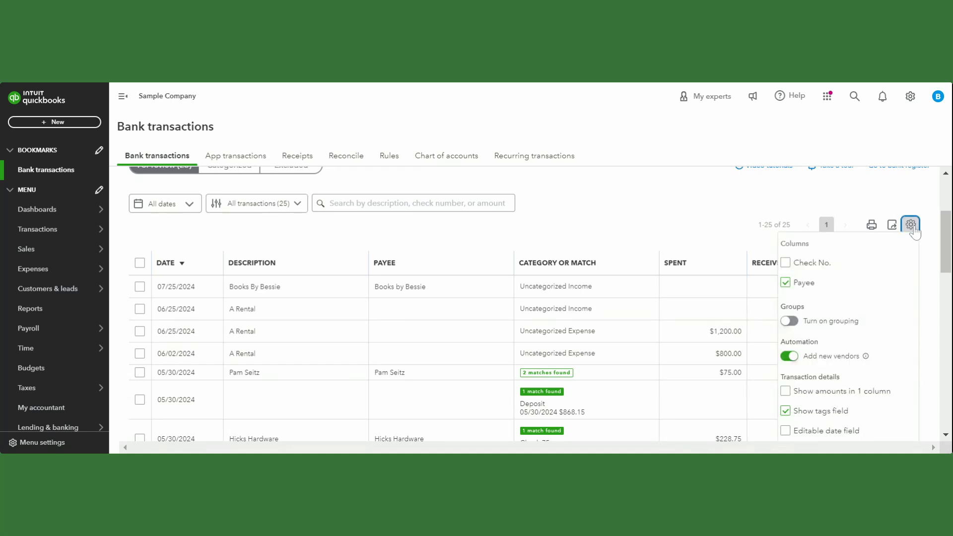
scroll(813, 234, down, 2)
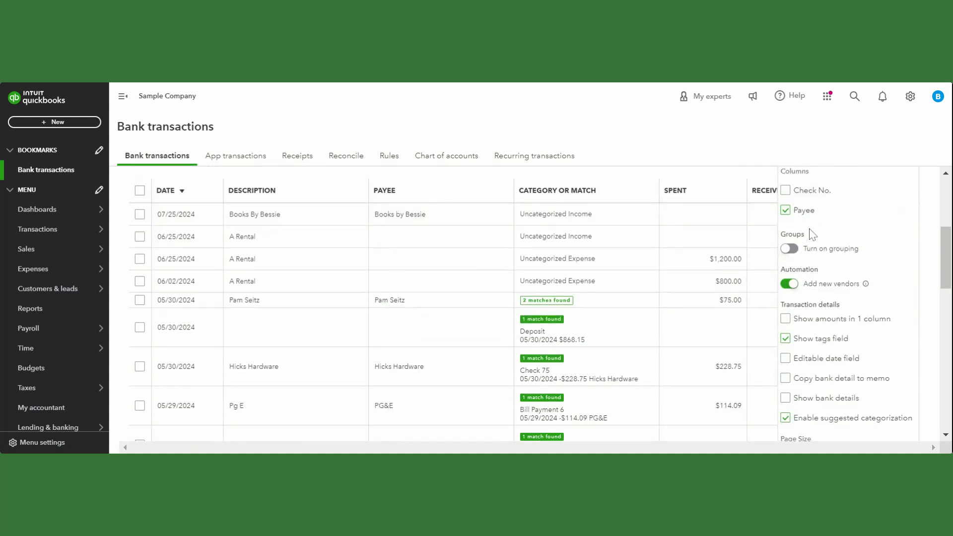
scroll(813, 234, up, 1)
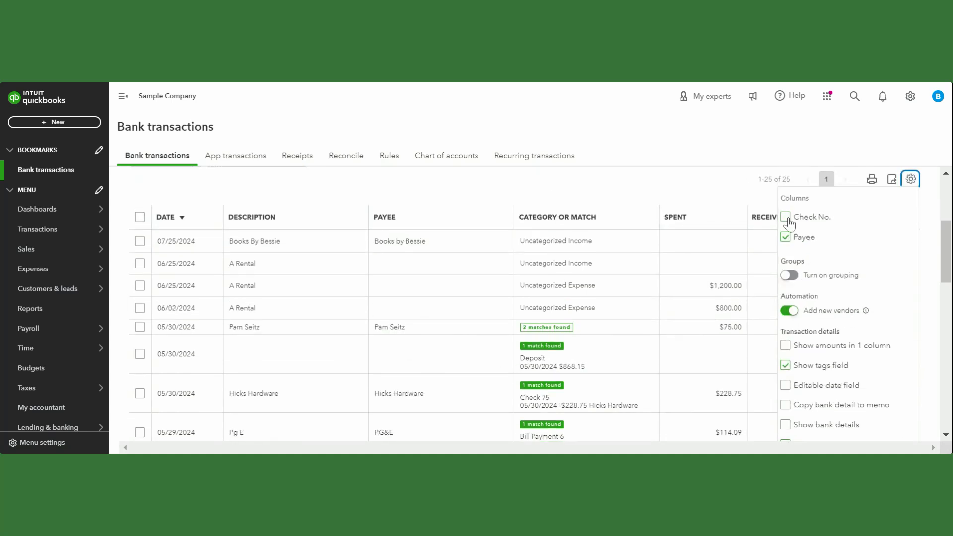
click(788, 220)
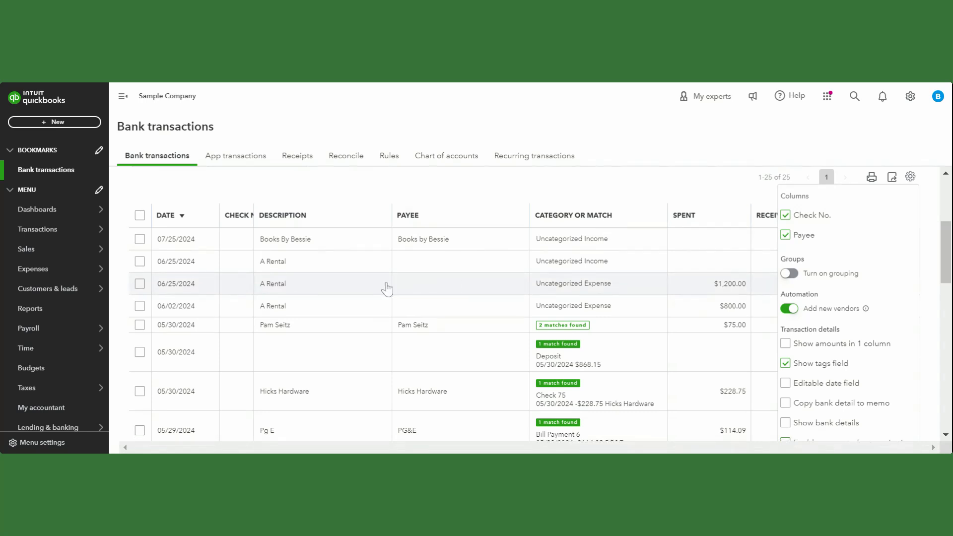
Step: Look through the transaction list and expand the details of the 07/25/2024 Books By Bessie transaction
scroll(386, 287, down, 10)
scroll(388, 288, up, 10)
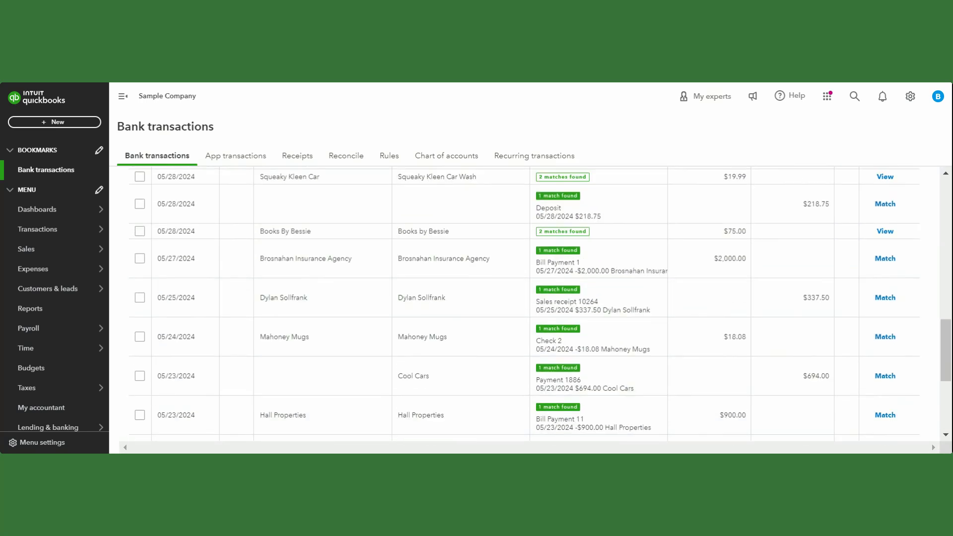
scroll(278, 305, down, 2)
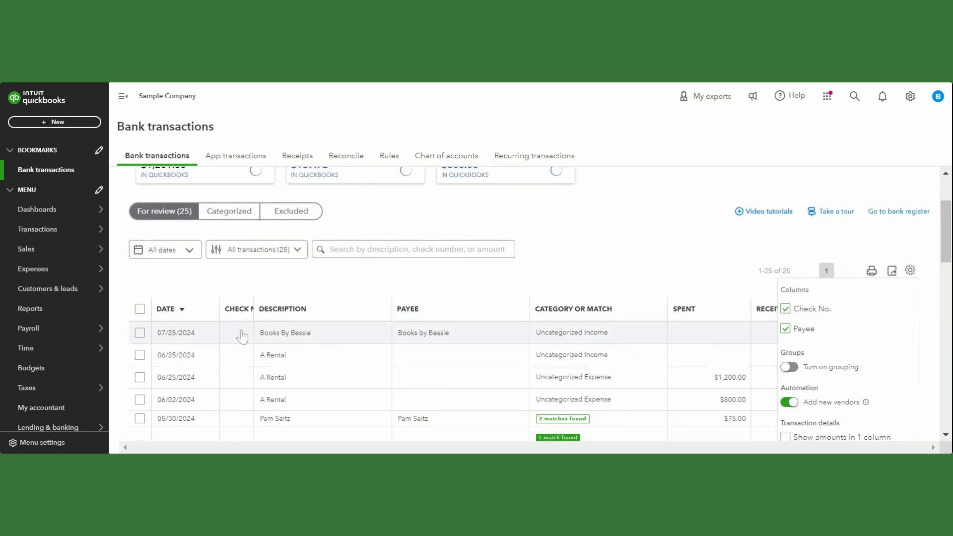
click(243, 341)
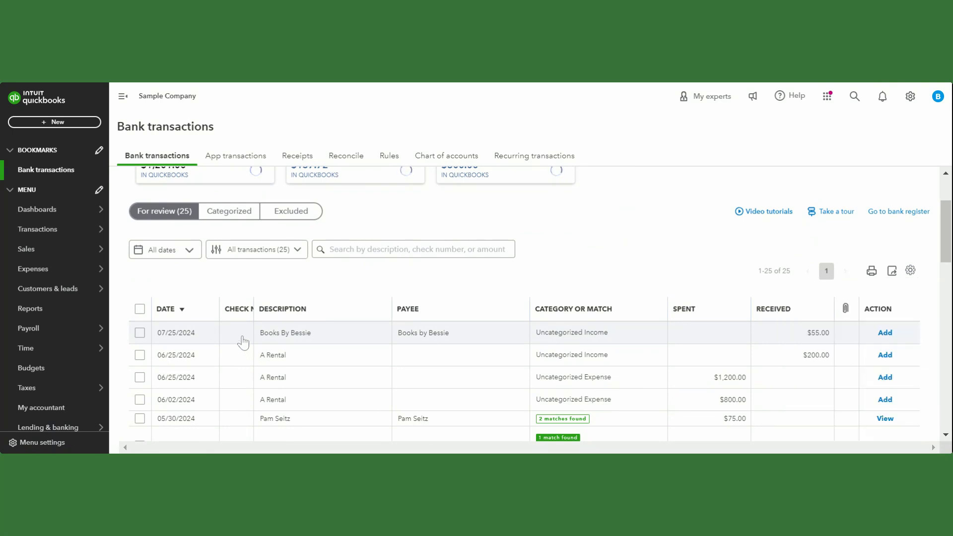
scroll(489, 396, down, 1)
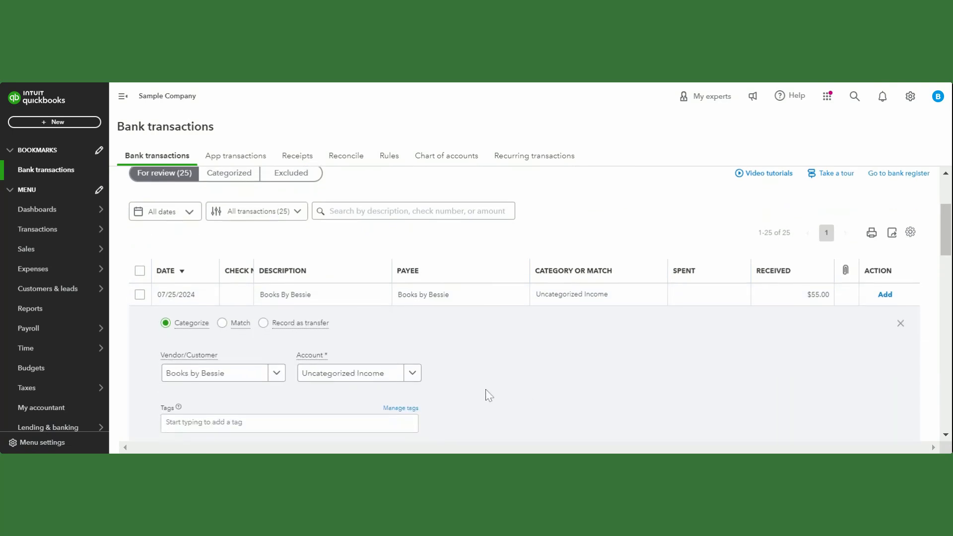
Step: Turn on the editable date field and select the transaction date in the expanded Books By Bessie transaction
scroll(589, 340, up, 2)
click(911, 350)
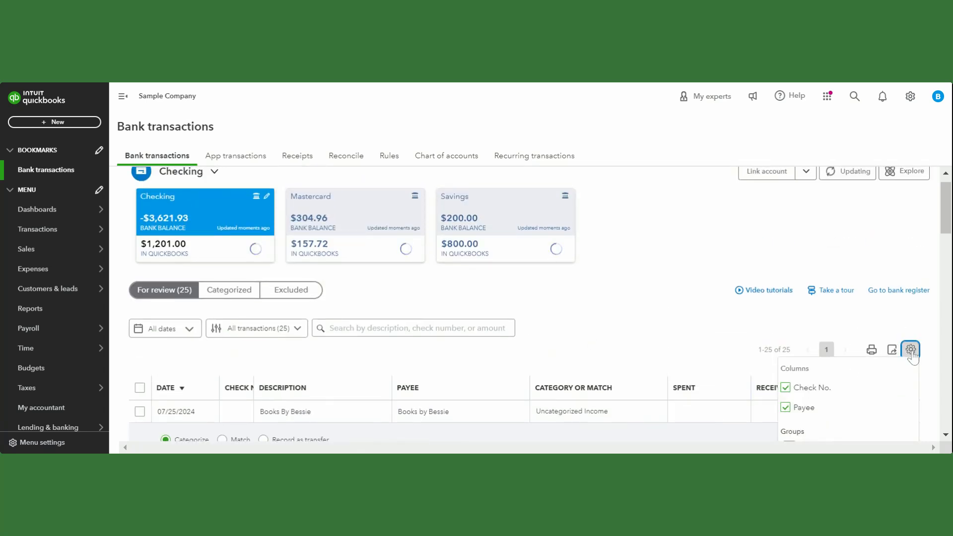
scroll(847, 245, down, 3)
scroll(851, 247, down, 2)
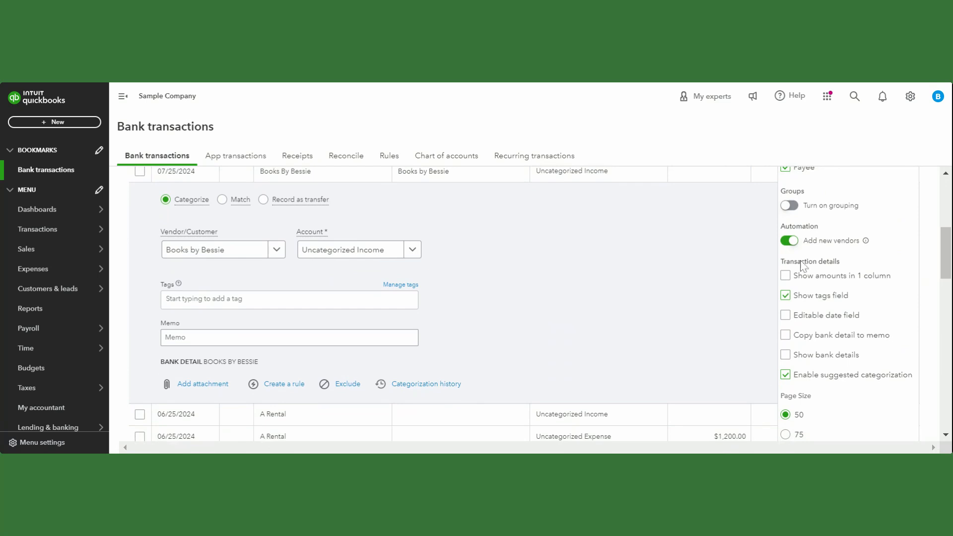
click(786, 316)
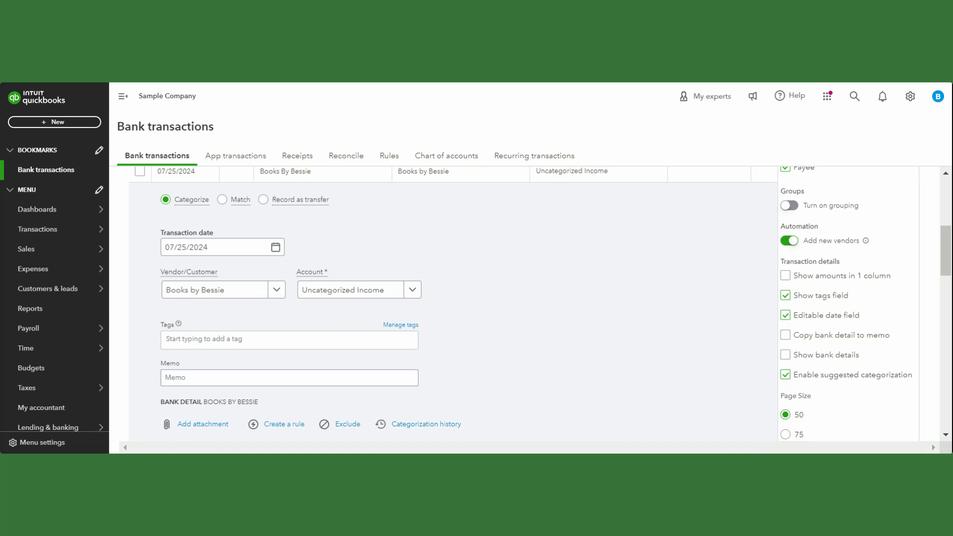
click(268, 248)
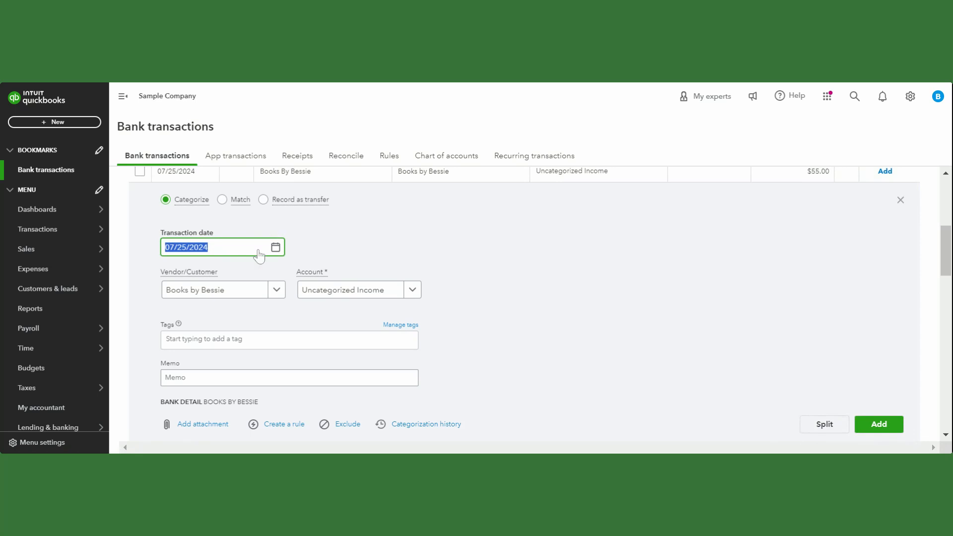
Step: Turn on grouping for the transactions table and close the table settings
scroll(512, 243, up, 1)
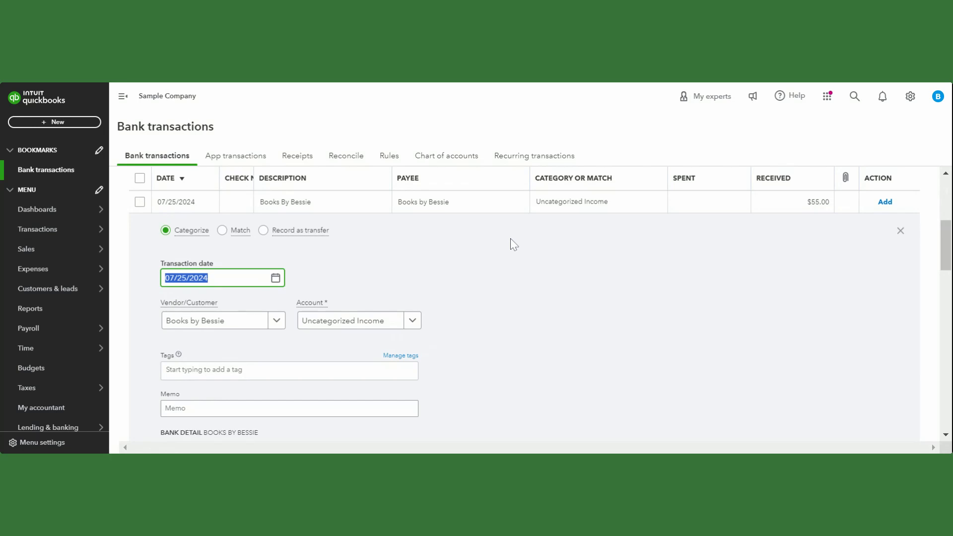
scroll(512, 244, up, 3)
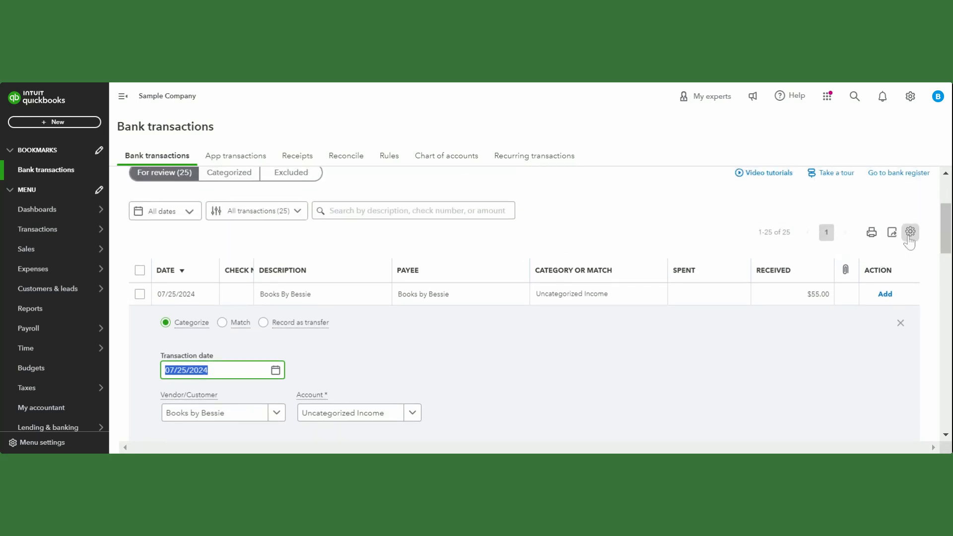
click(910, 233)
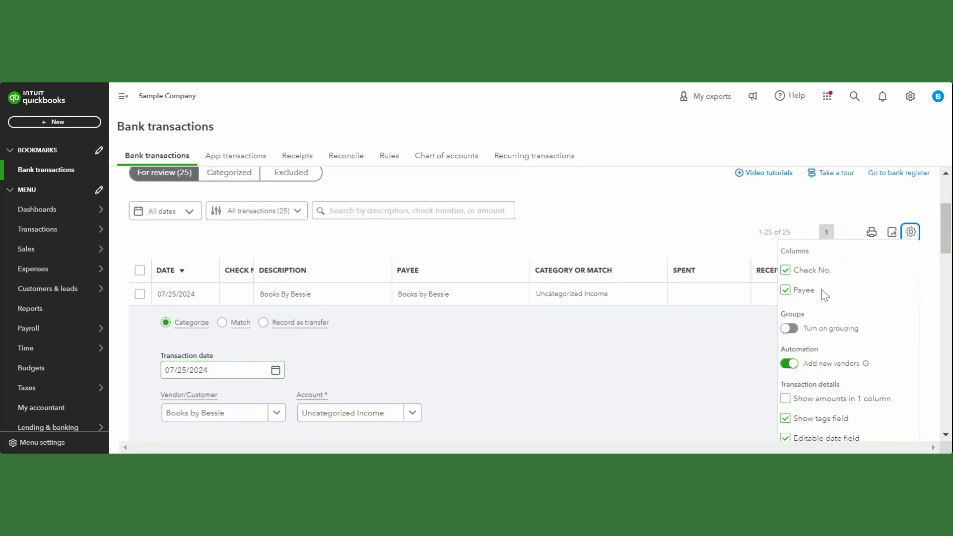
scroll(792, 288, down, 1)
click(789, 278)
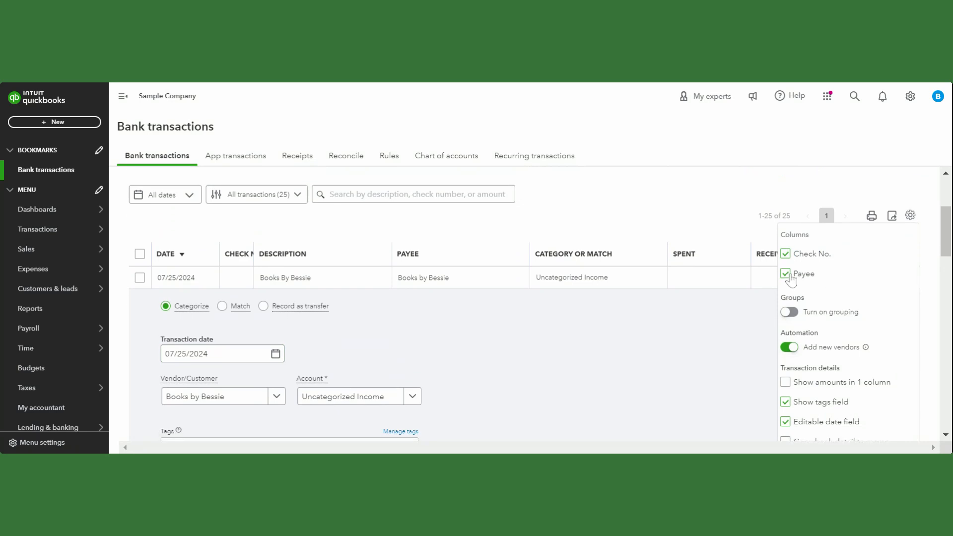
click(790, 277)
scroll(861, 293, down, 1)
scroll(861, 293, down, 1)
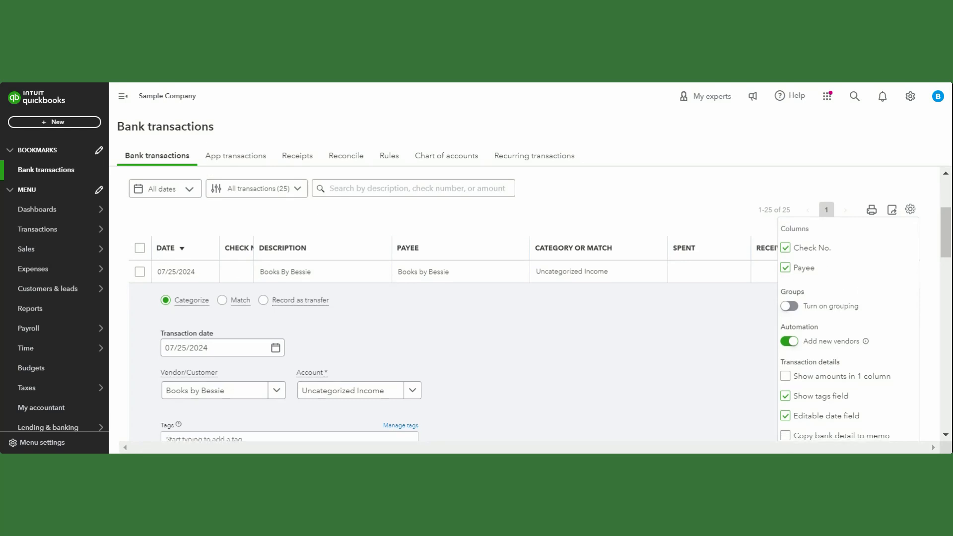
scroll(524, 308, down, 1)
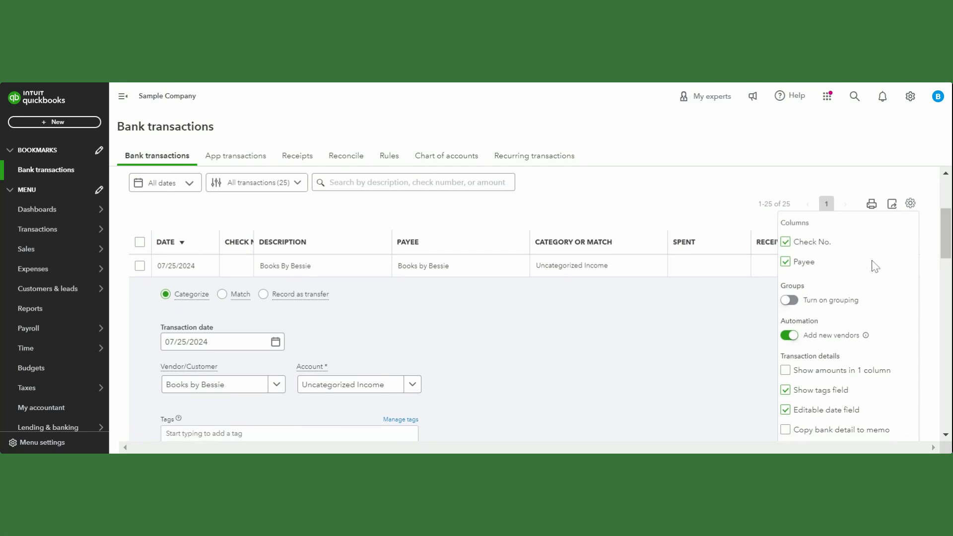
scroll(875, 273, down, 1)
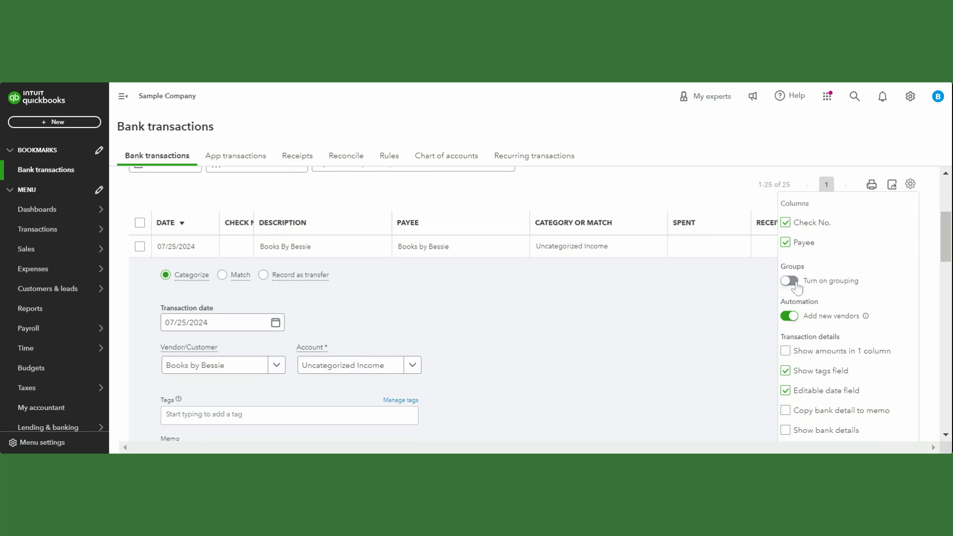
click(791, 281)
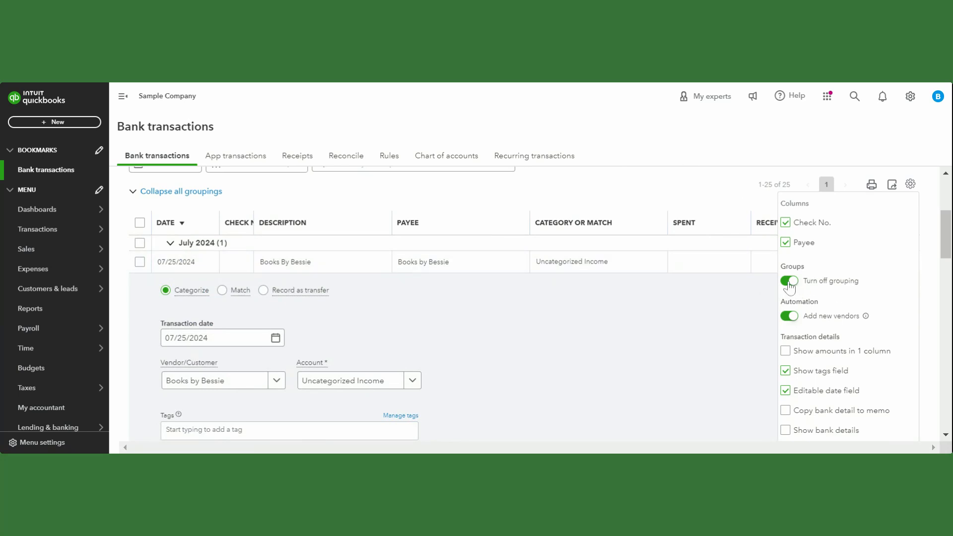
click(326, 194)
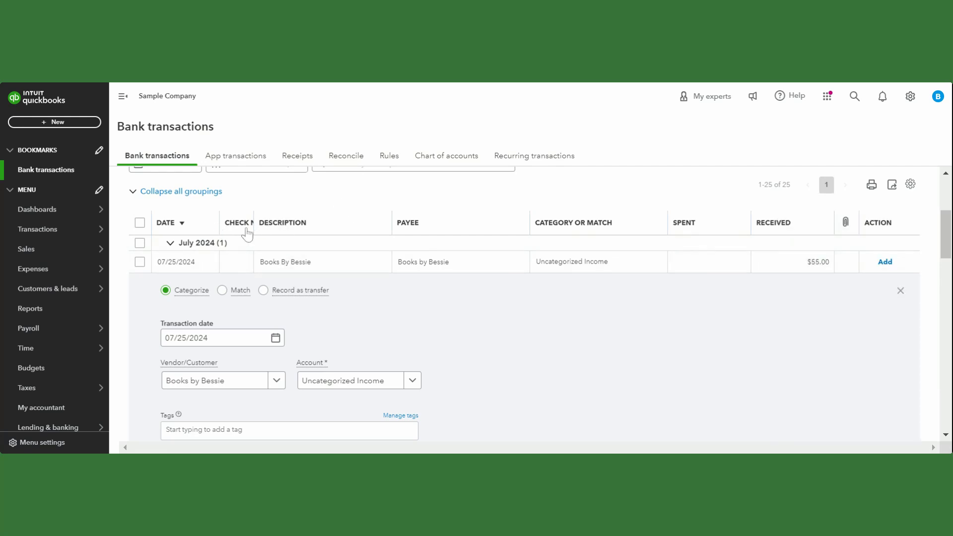
Step: Sort the grouped transactions by description in ascending order and look through the groups
click(271, 233)
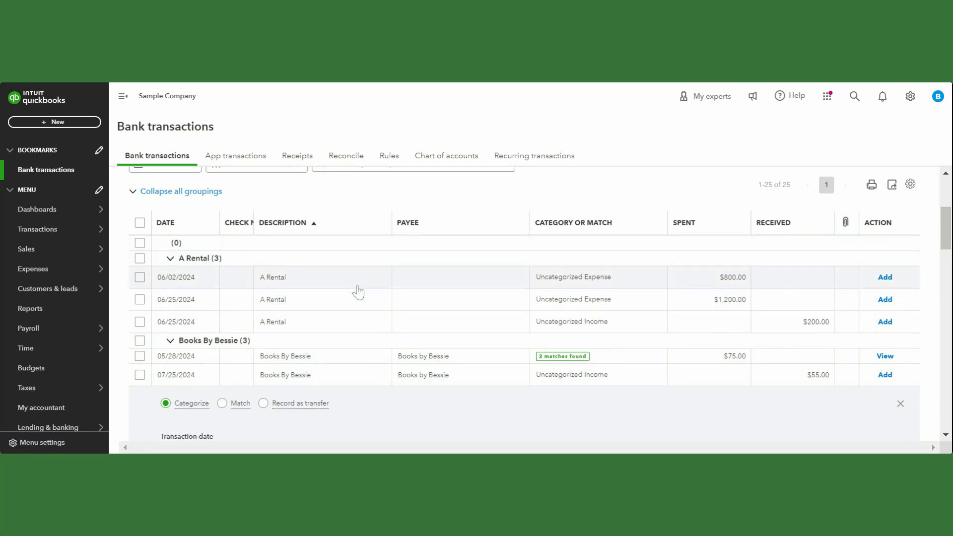
scroll(321, 344, down, 1)
scroll(320, 346, down, 1)
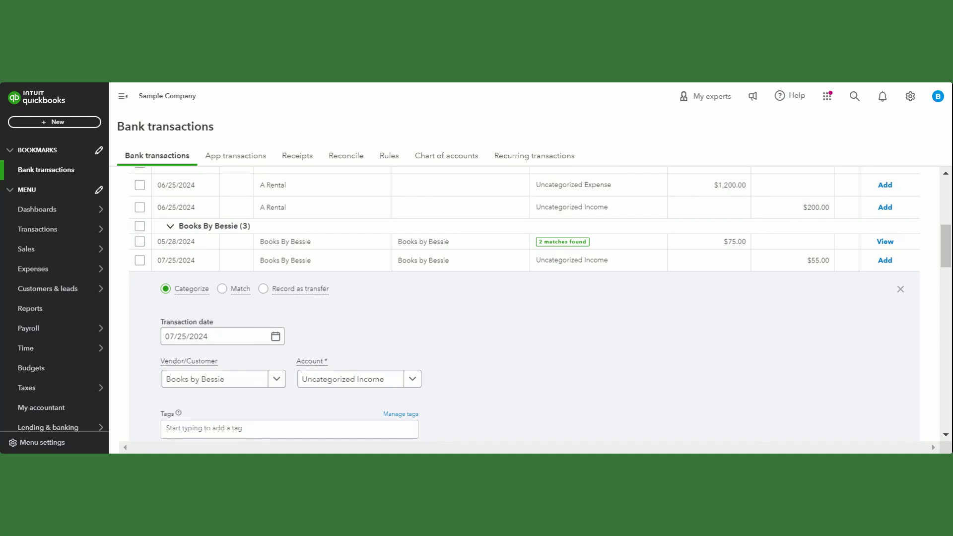
scroll(383, 299, down, 12)
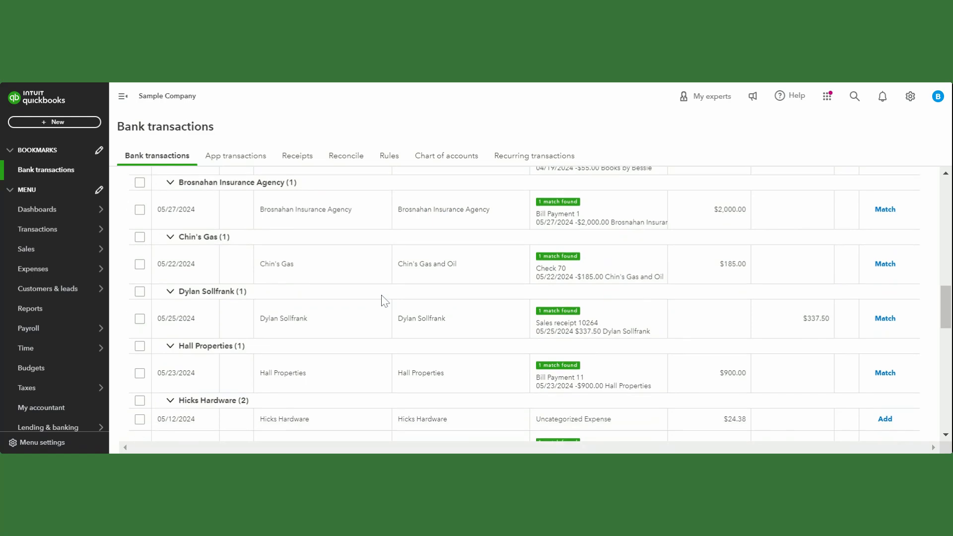
scroll(384, 299, down, 5)
scroll(383, 298, up, 15)
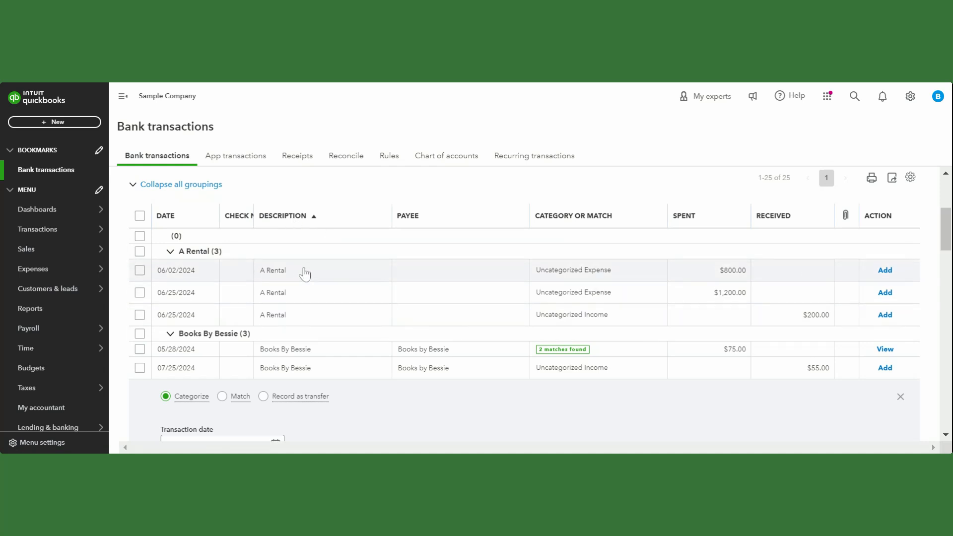
Step: Select all transactions in the A Rental group, view the bulk edit fields and leave without applying changes
click(141, 253)
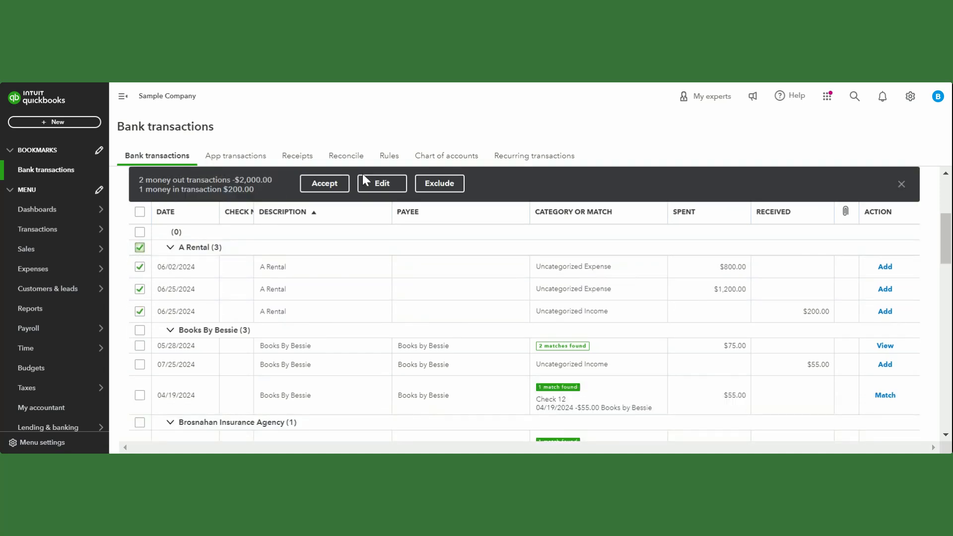
click(380, 186)
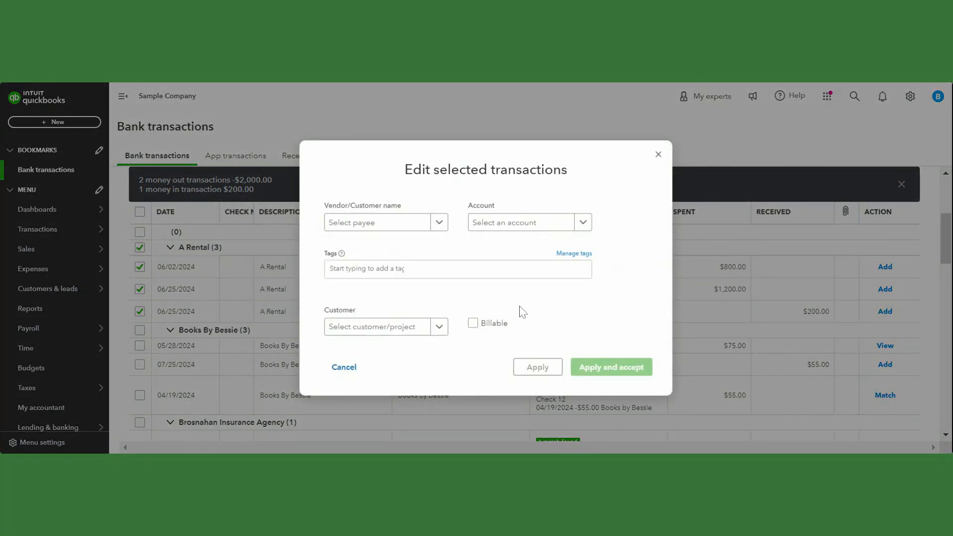
click(658, 155)
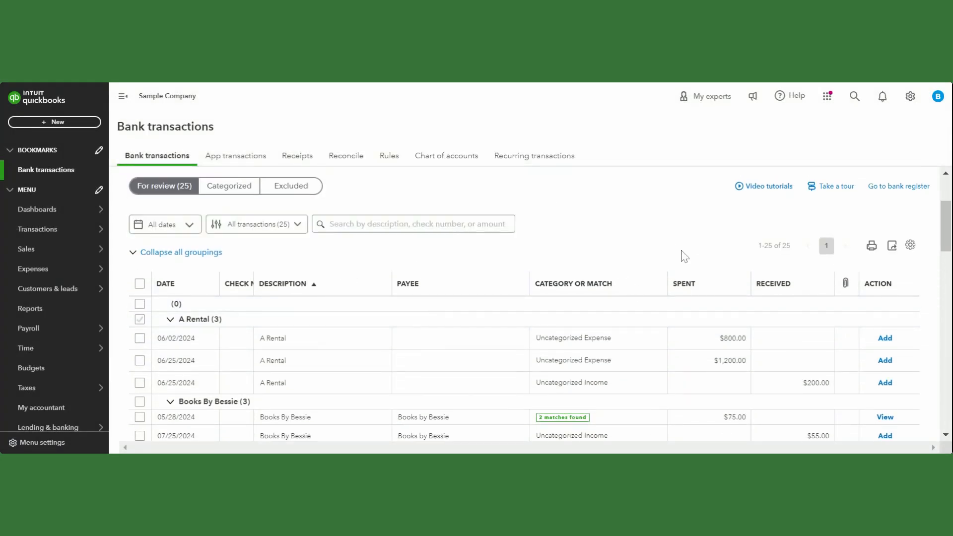
Step: Set the transactions table to show amounts in 1 column and look at the combined amounts
click(916, 260)
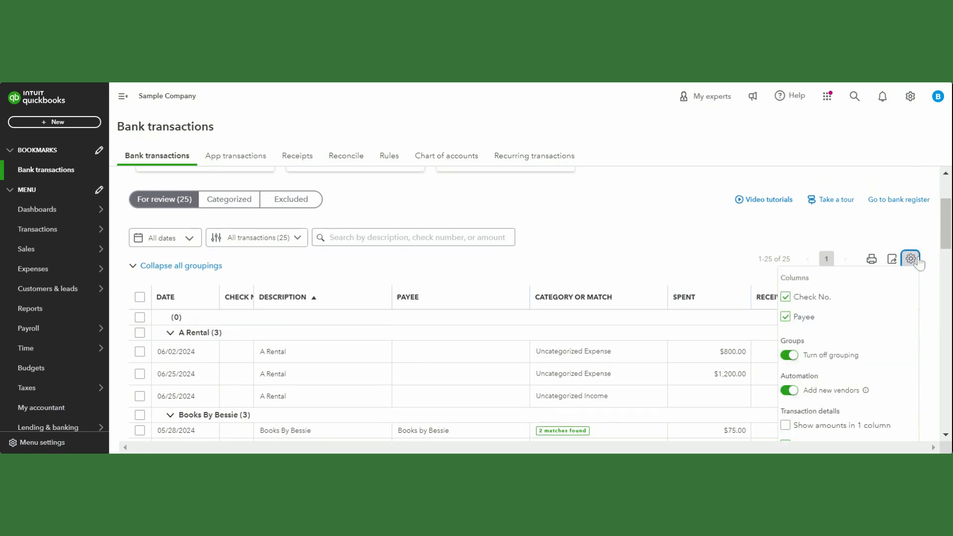
scroll(807, 283, down, 3)
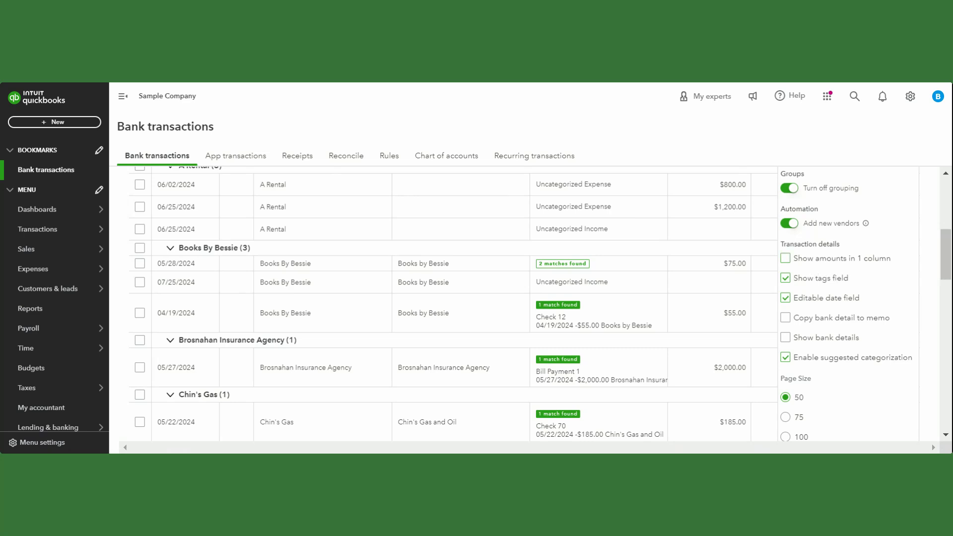
click(785, 258)
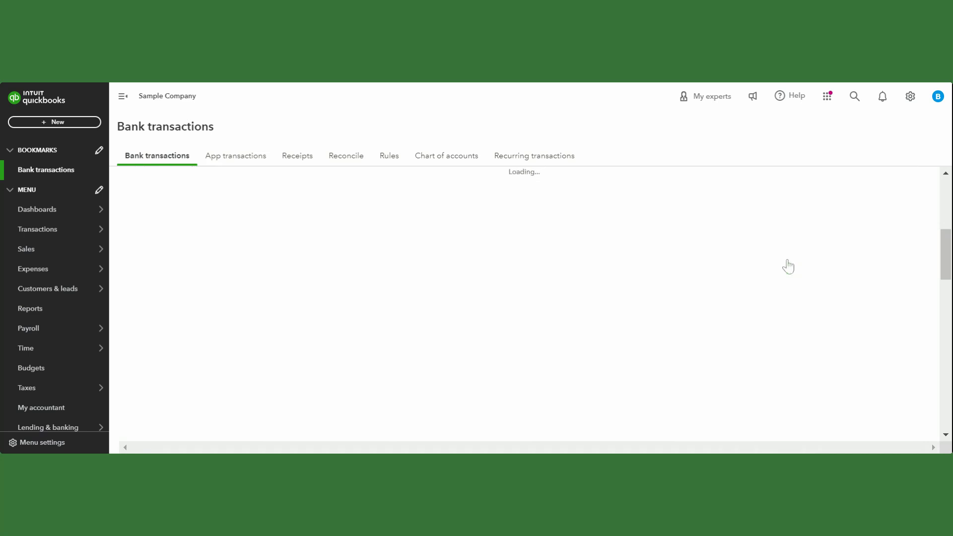
scroll(798, 280, down, 3)
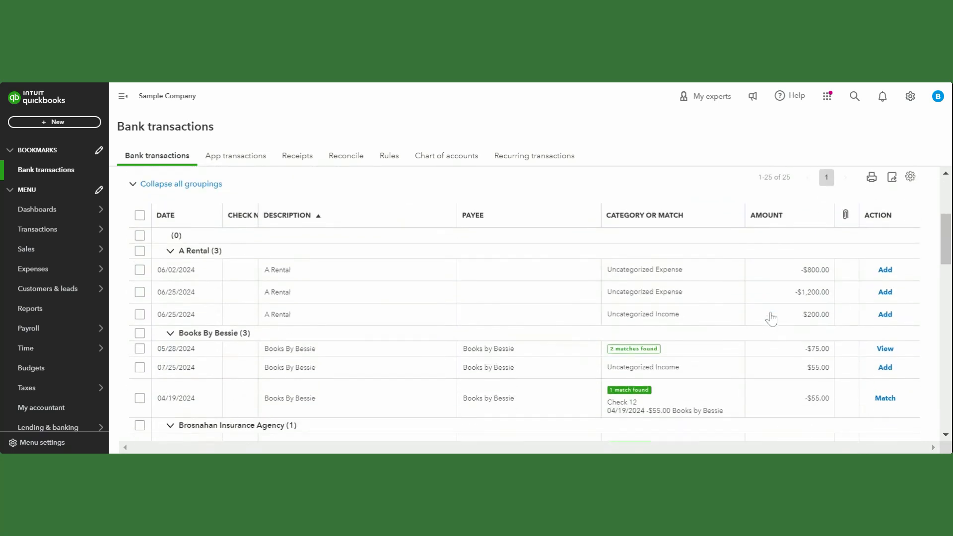
Step: Turn off showing amounts in 1 column for the transactions table
scroll(833, 318, up, 1)
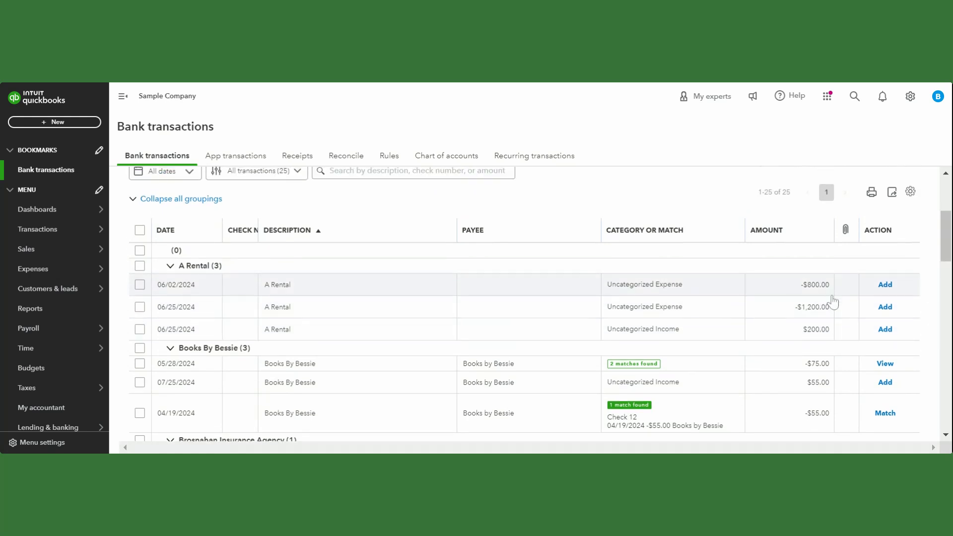
click(912, 192)
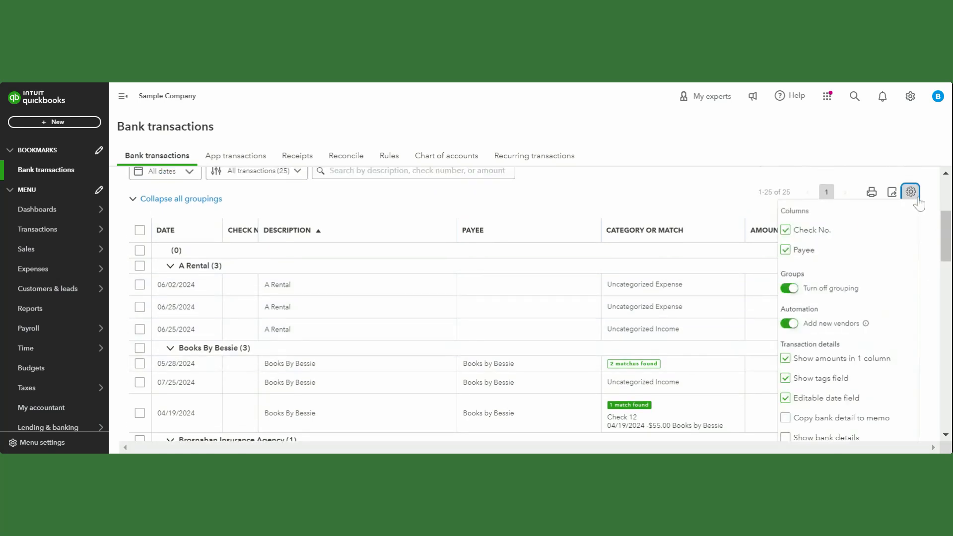
scroll(881, 273, down, 2)
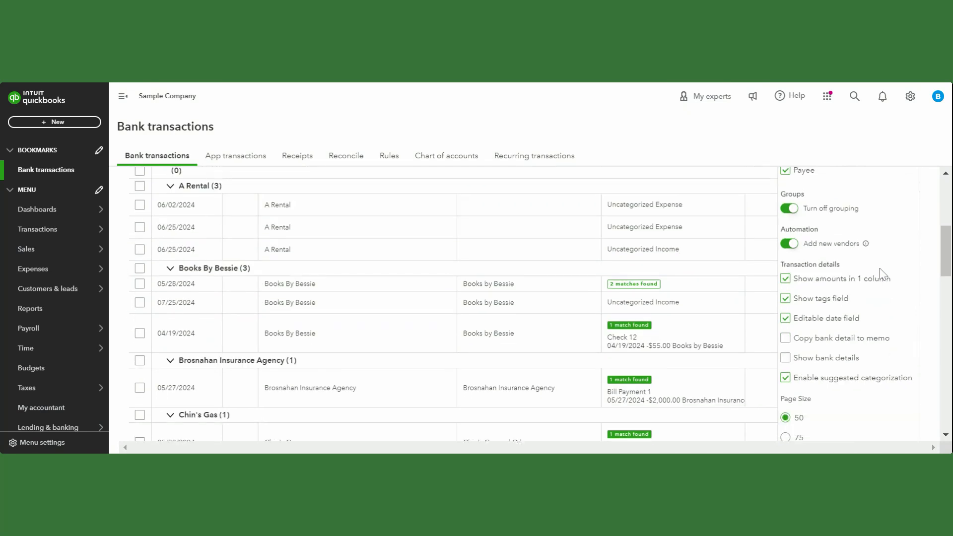
click(786, 275)
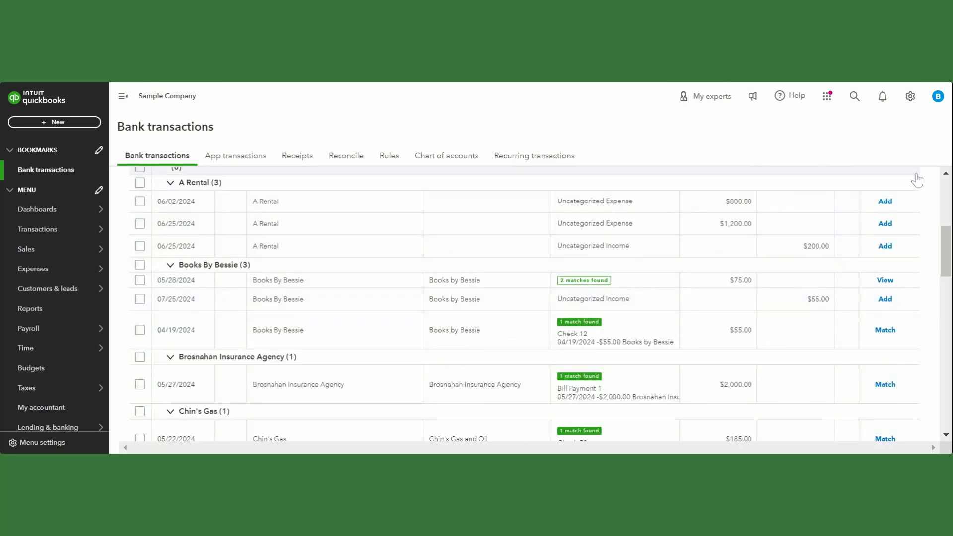
Step: Turn on copying the bank detail to the memo in the table settings
scroll(917, 234, up, 3)
click(911, 254)
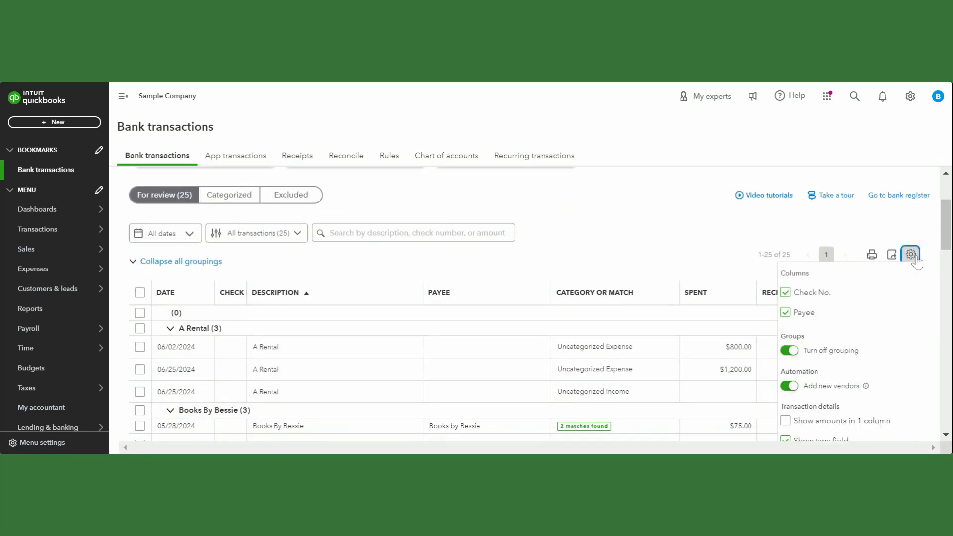
scroll(822, 256, down, 3)
scroll(822, 256, down, 1)
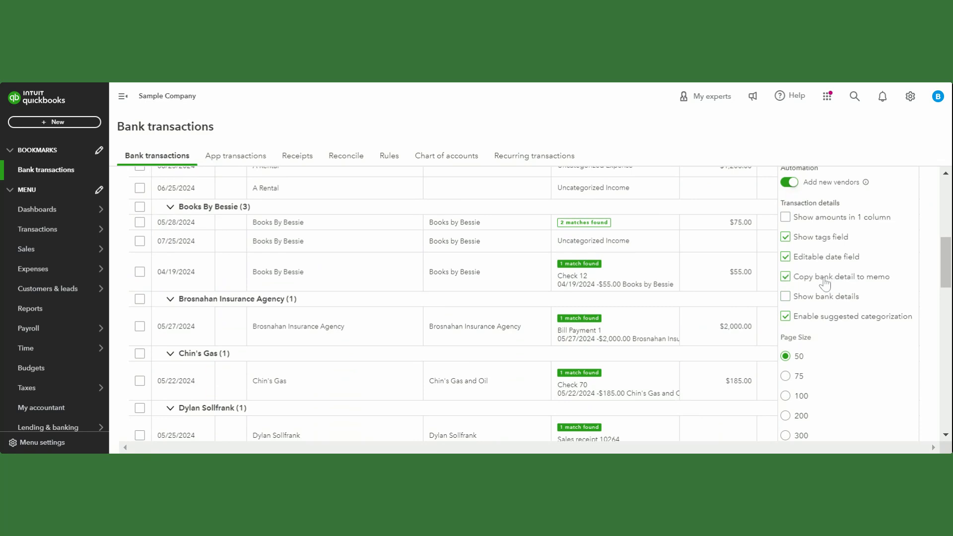
Step: Expand the 06/02/2024 A Rental transaction and examine its memo against the bank detail
scroll(635, 264, up, 2)
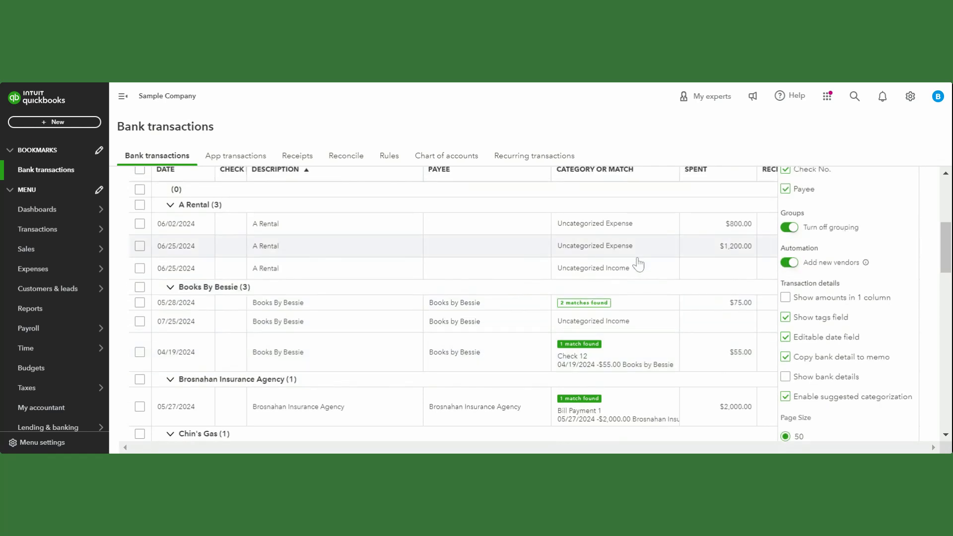
click(437, 237)
scroll(432, 315, down, 4)
scroll(348, 297, up, 1)
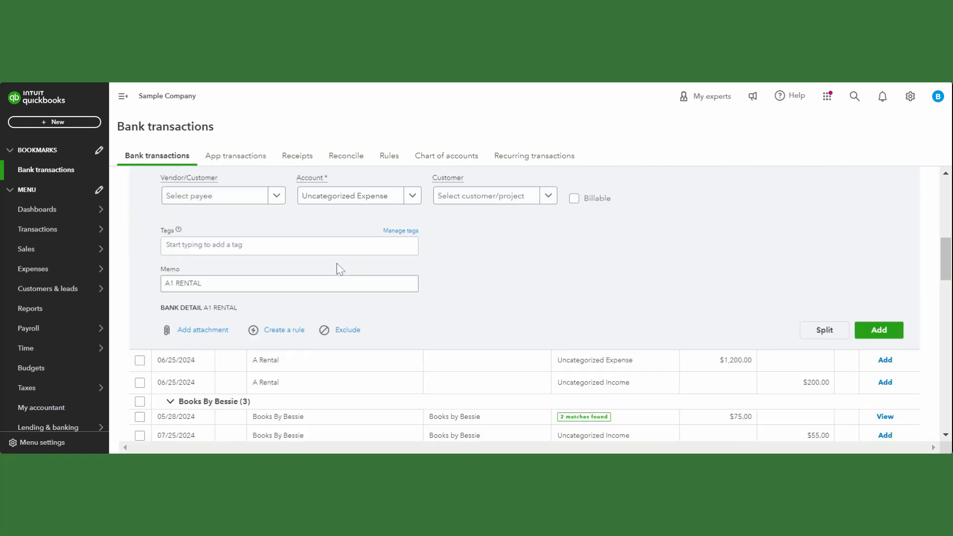
scroll(339, 268, up, 1)
drag(213, 318, 158, 298)
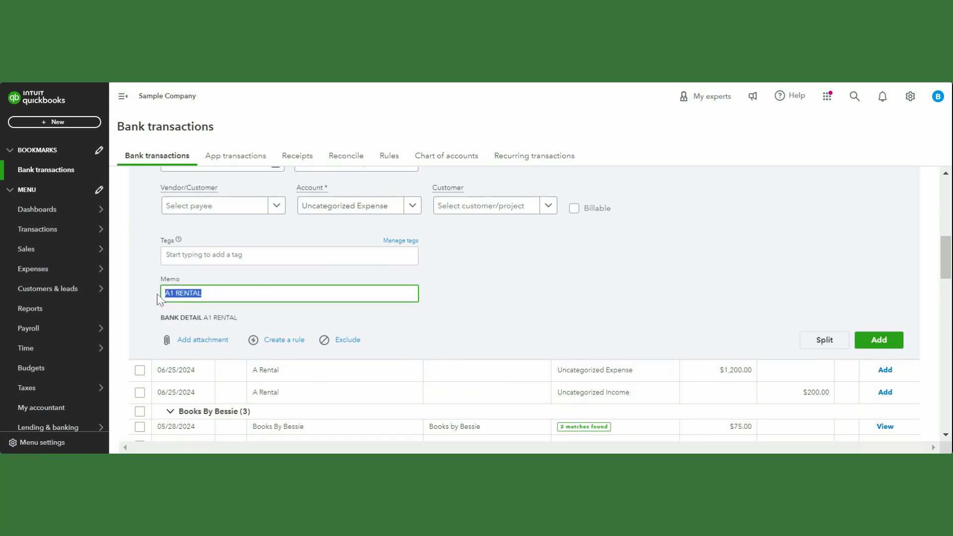
Step: Turn on showing bank details in the transactions table and expand the 06/25/2024 backhoe rental transaction
scroll(783, 257, up, 5)
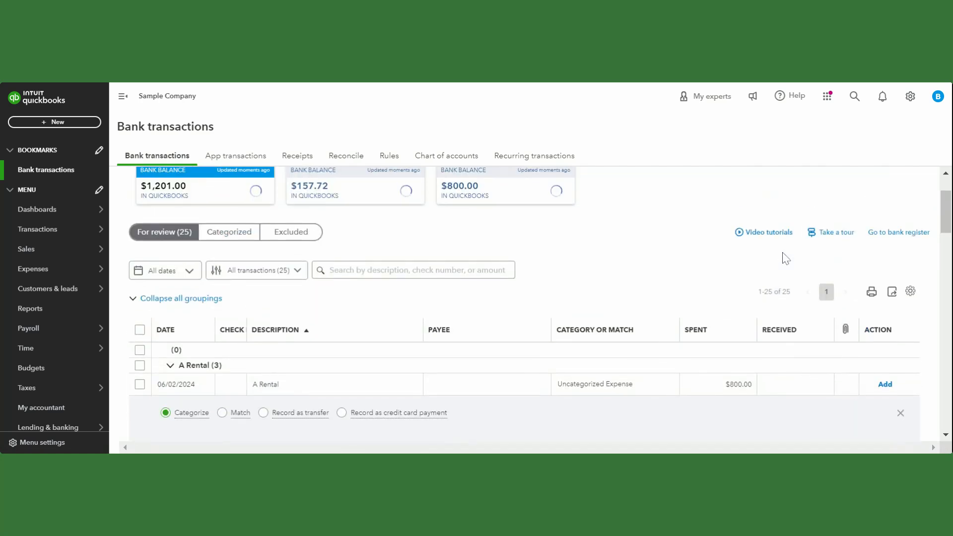
click(911, 296)
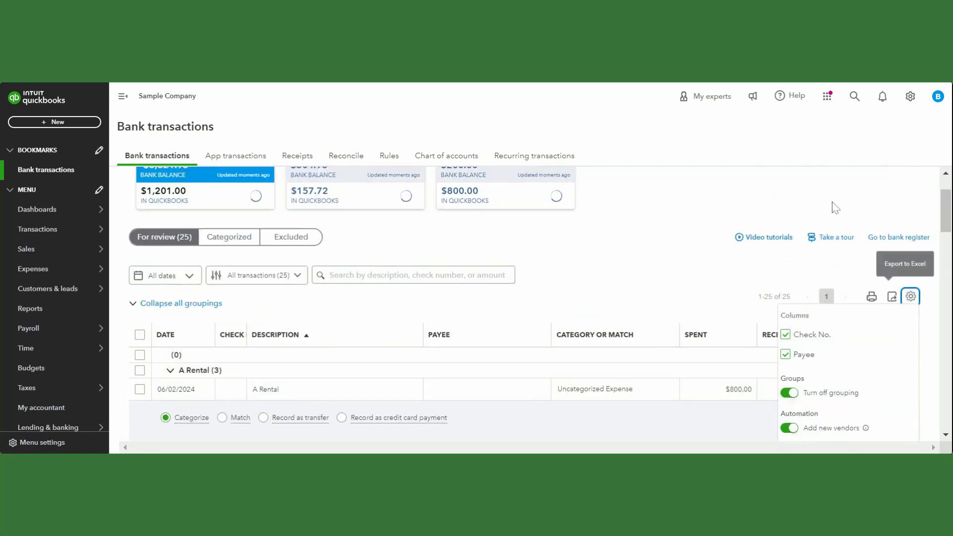
scroll(836, 208, down, 3)
scroll(836, 207, down, 2)
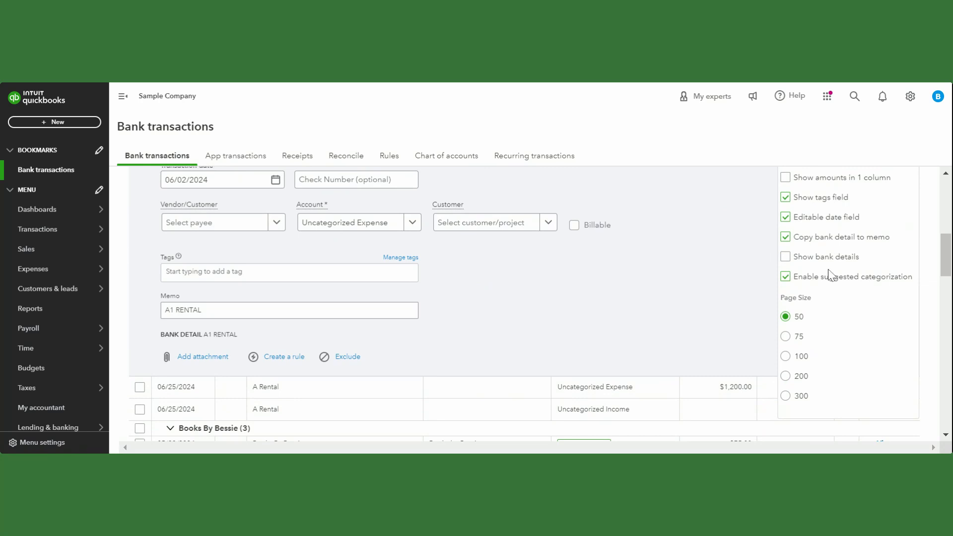
click(785, 258)
scroll(525, 287, down, 2)
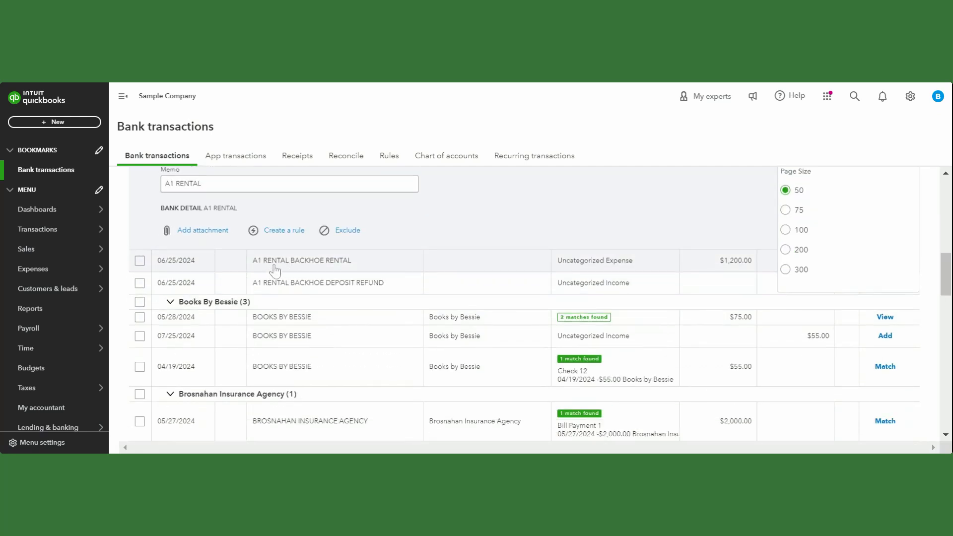
click(332, 270)
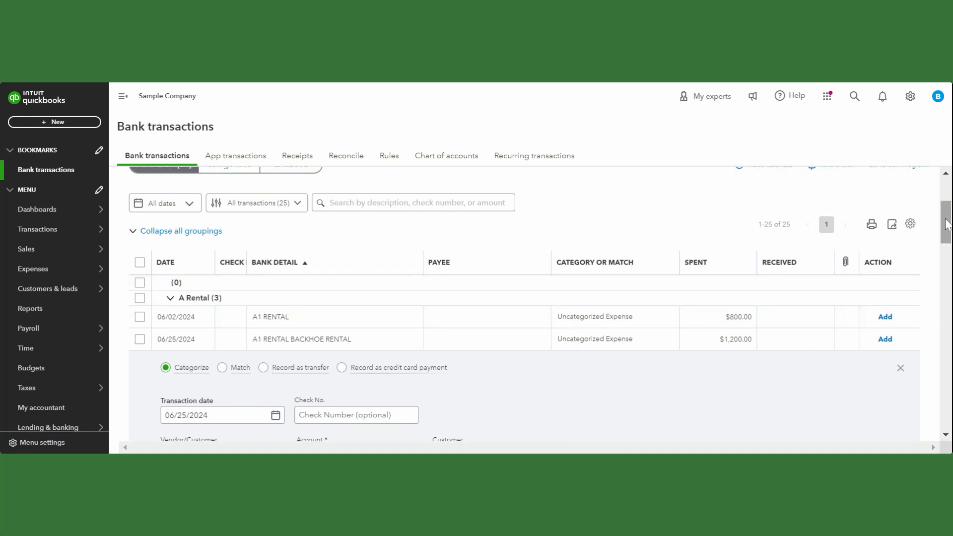
Step: Turn off suggested categorization in the table settings
click(911, 224)
scroll(824, 228, down, 5)
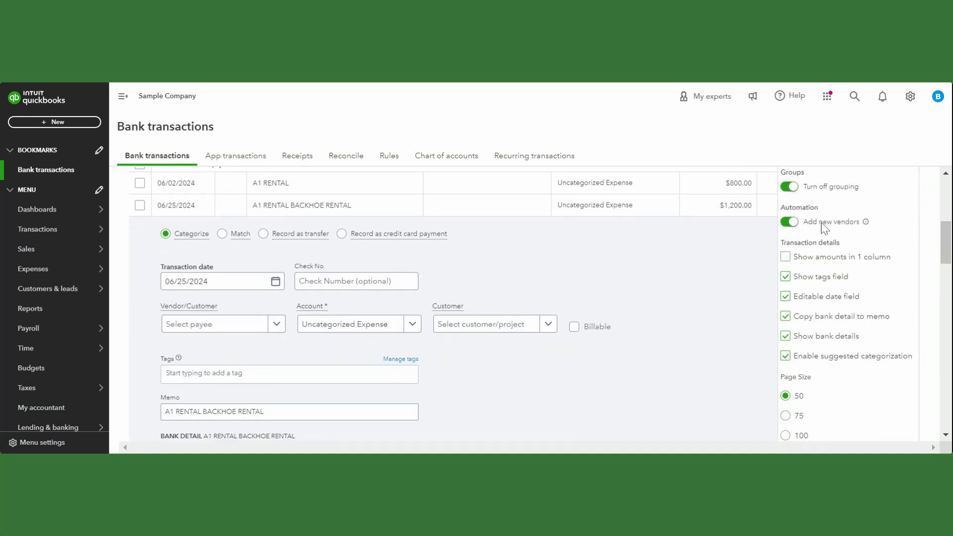
scroll(836, 263, down, 1)
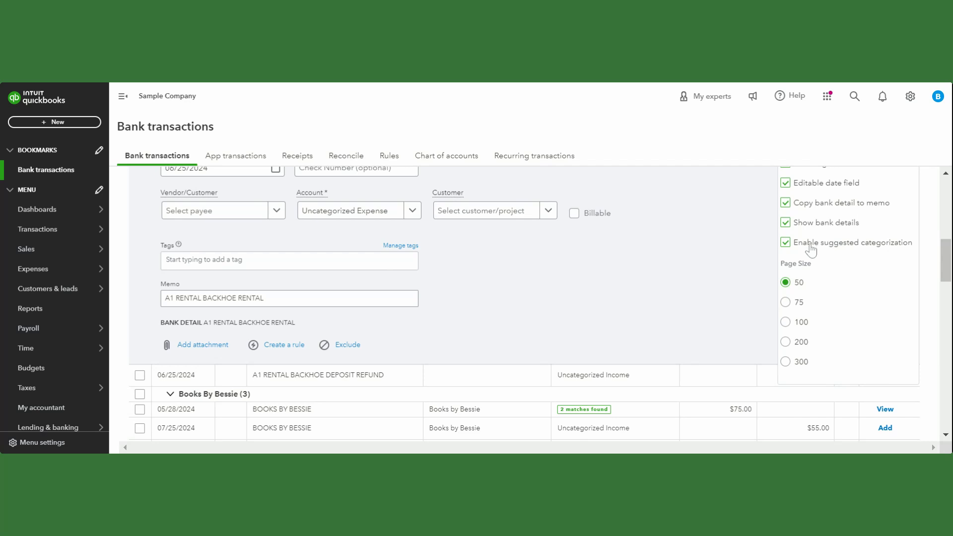
click(786, 244)
scroll(750, 270, up, 3)
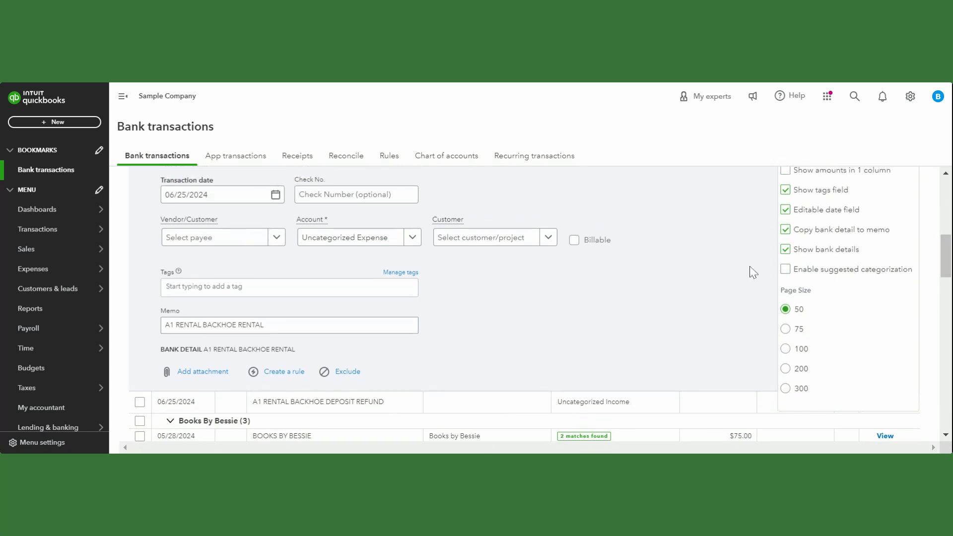
scroll(754, 272, up, 2)
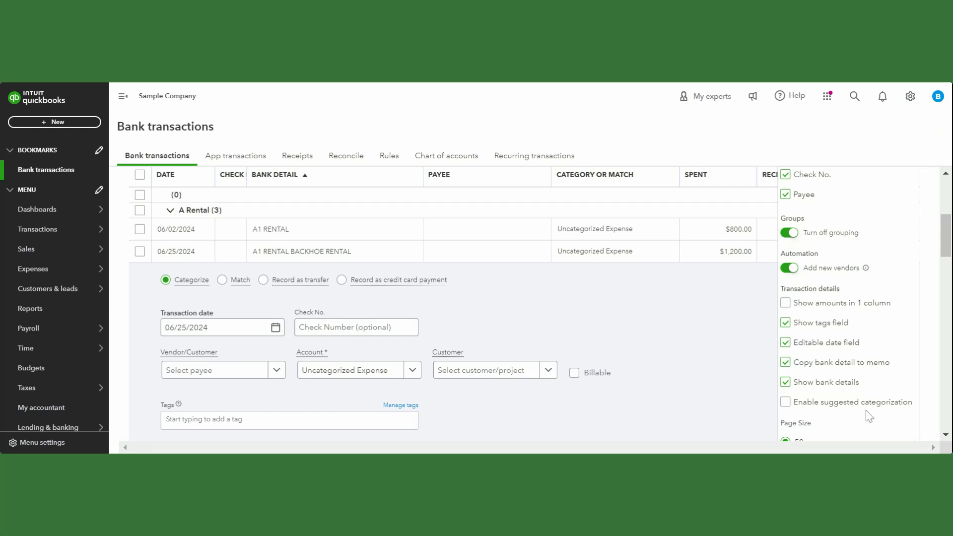
Step: Set the transactions table's page size to 300 and close the table settings
scroll(867, 415, down, 3)
scroll(869, 416, down, 2)
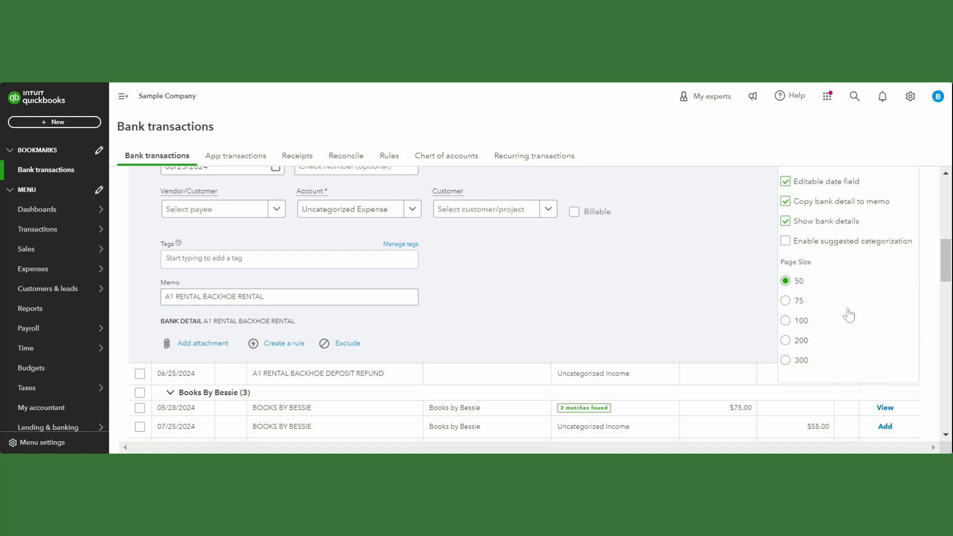
click(786, 361)
click(675, 285)
Step: Export the bank transactions list to Excel and print the list
scroll(675, 285, up, 5)
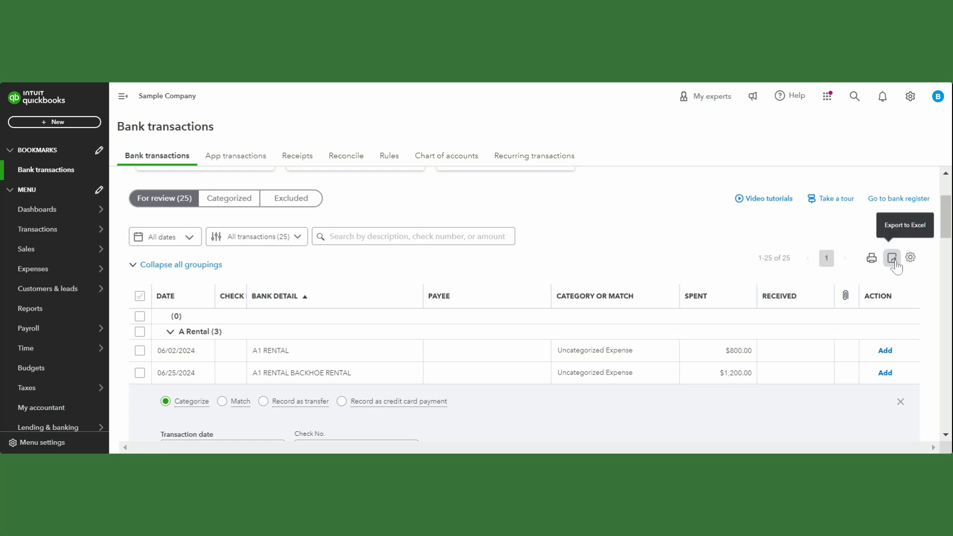
click(895, 265)
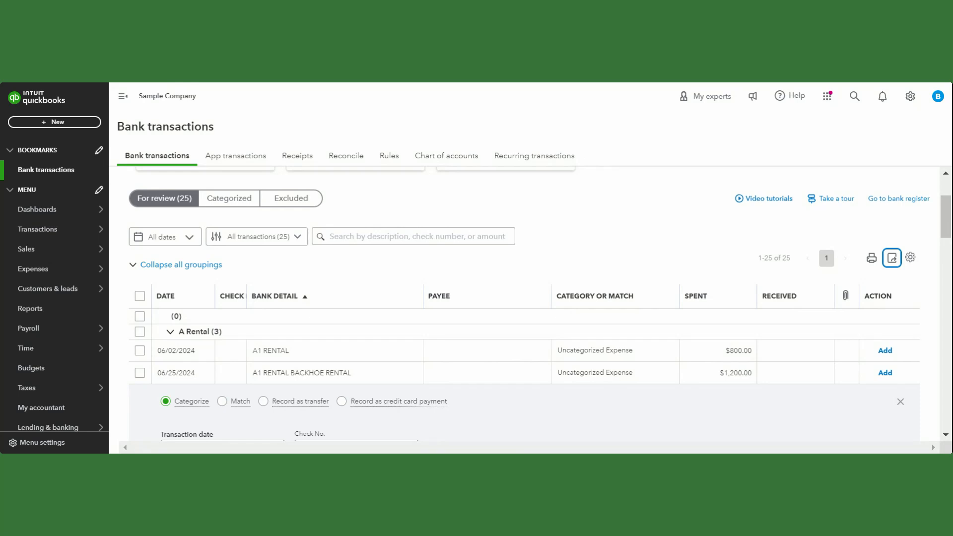
click(871, 259)
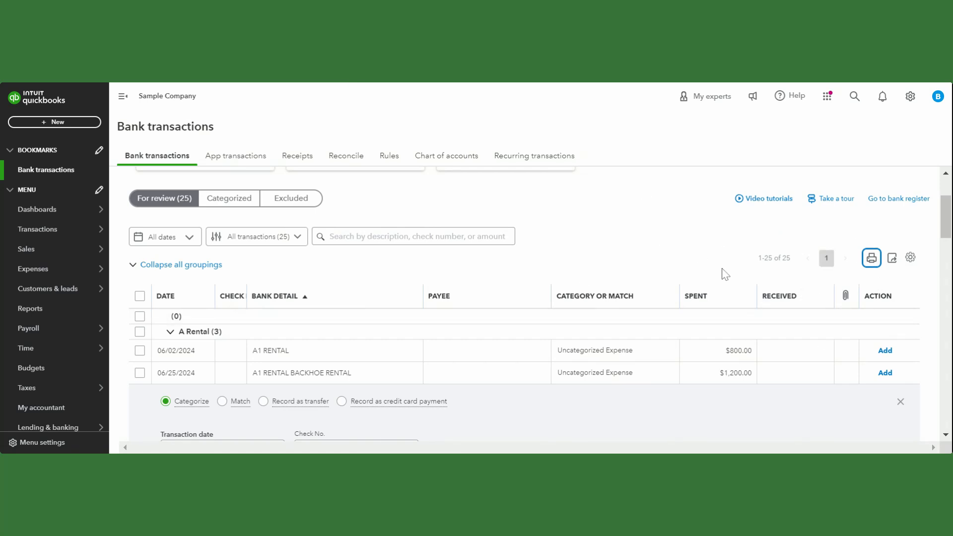
Step: Review the categorize options, memo and transaction date of the expanded 06/25/2024 backhoe rental transaction
scroll(723, 273, down, 3)
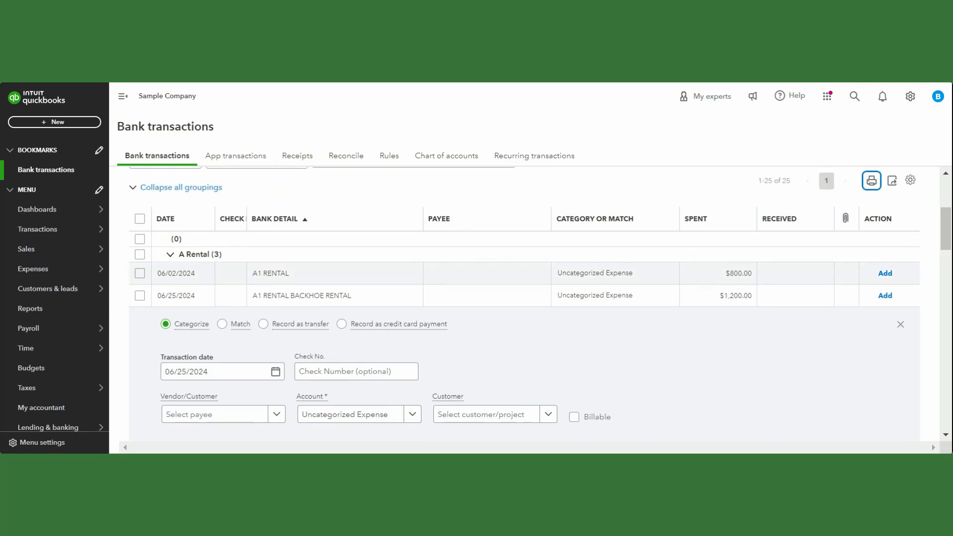
scroll(390, 198, up, 1)
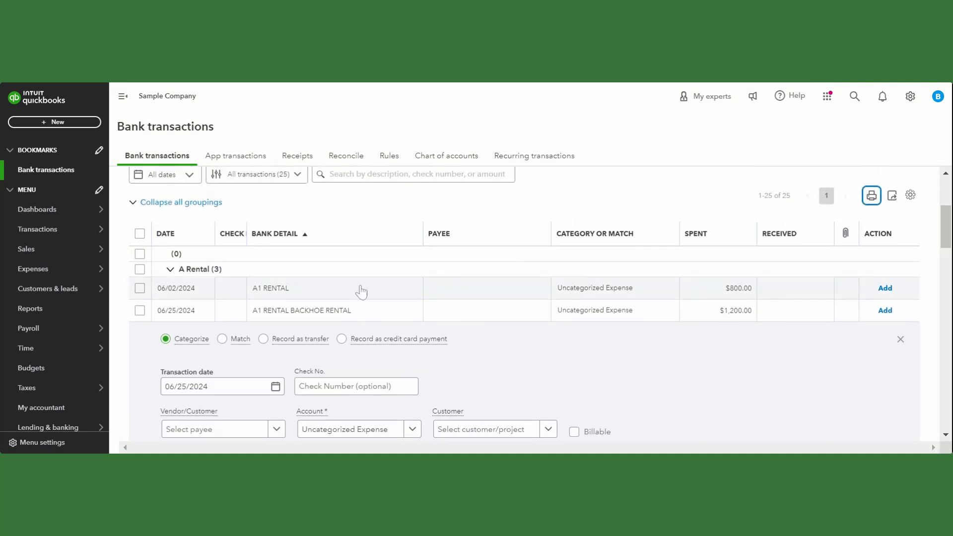
scroll(351, 260, up, 2)
scroll(272, 301, down, 3)
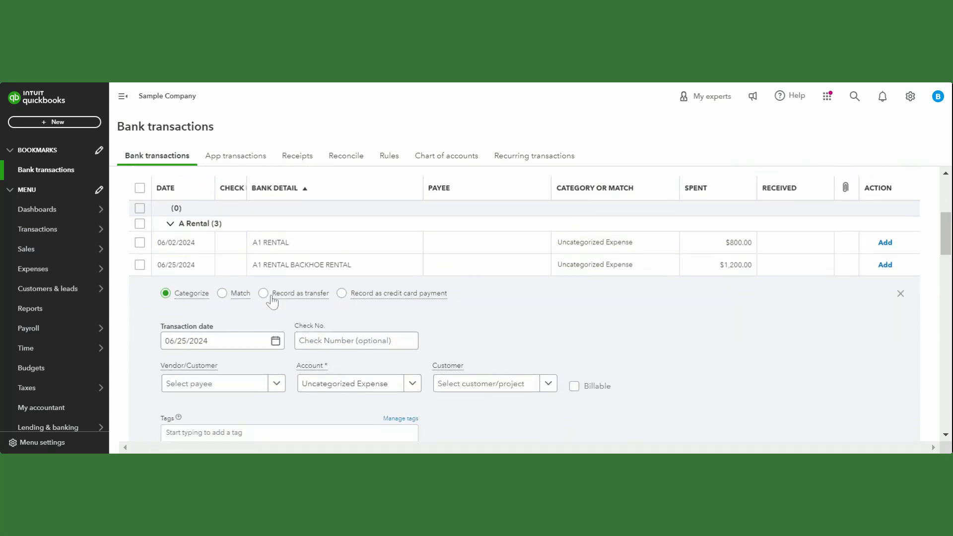
scroll(323, 279, down, 3)
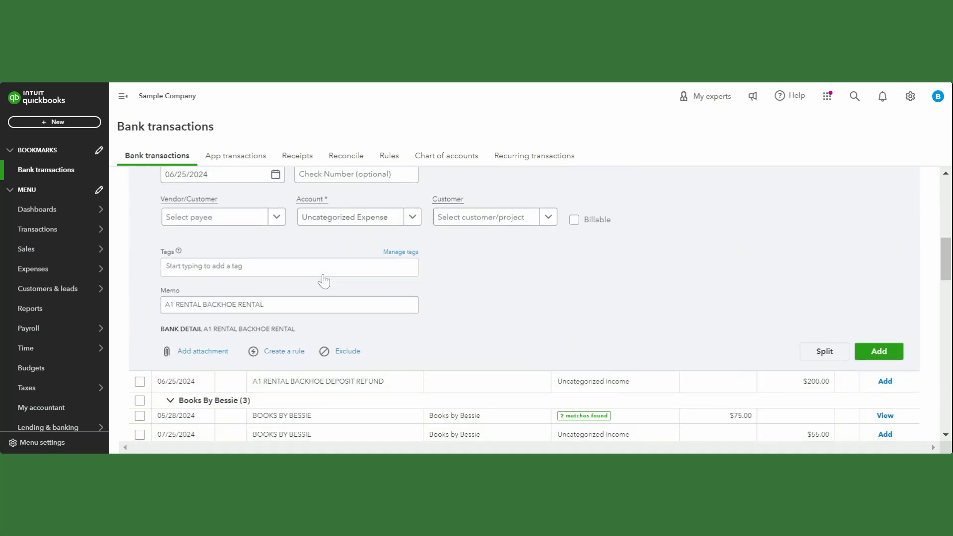
scroll(494, 268, up, 1)
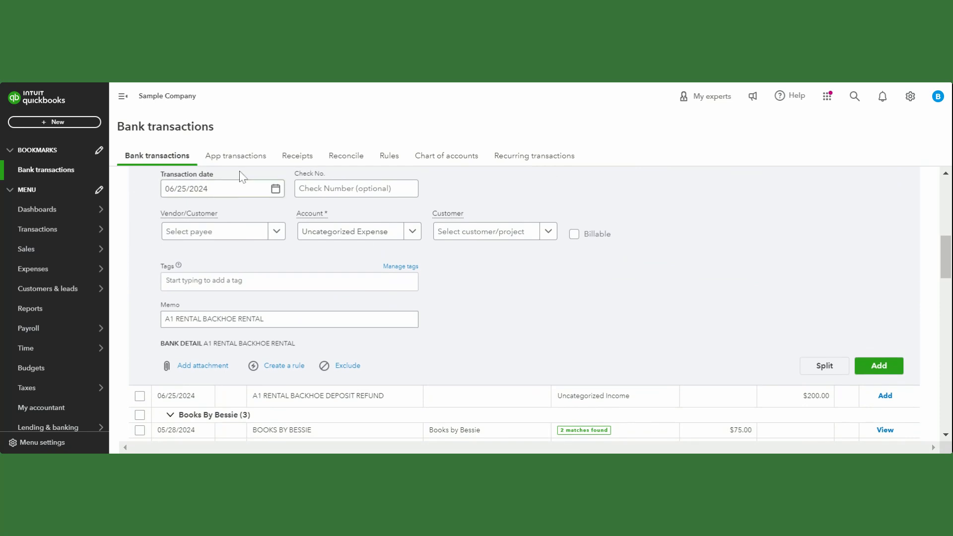
click(240, 190)
Step: Expand the 06/02/2024 A1 RENTAL transaction and view its check number, date and vendor/customer fields without changing them
scroll(471, 222, up, 2)
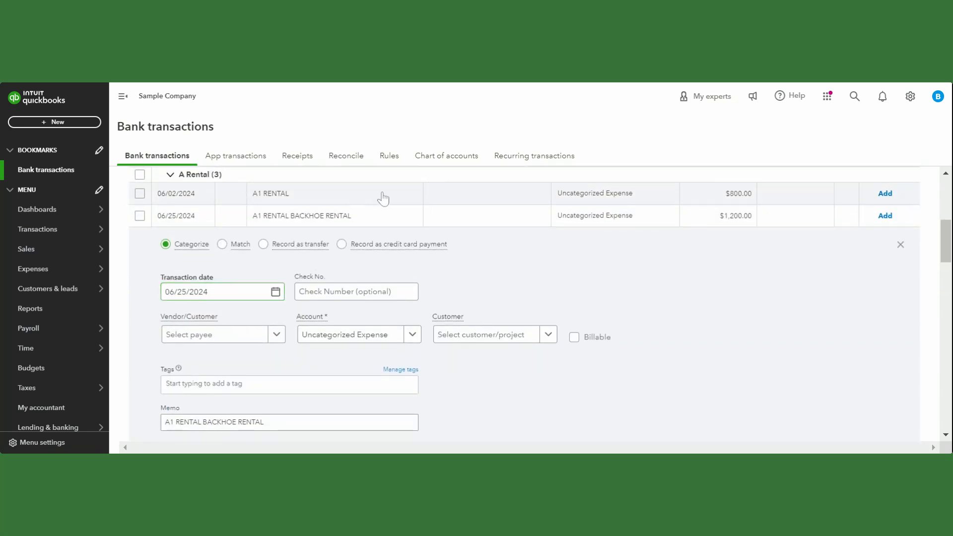
click(383, 199)
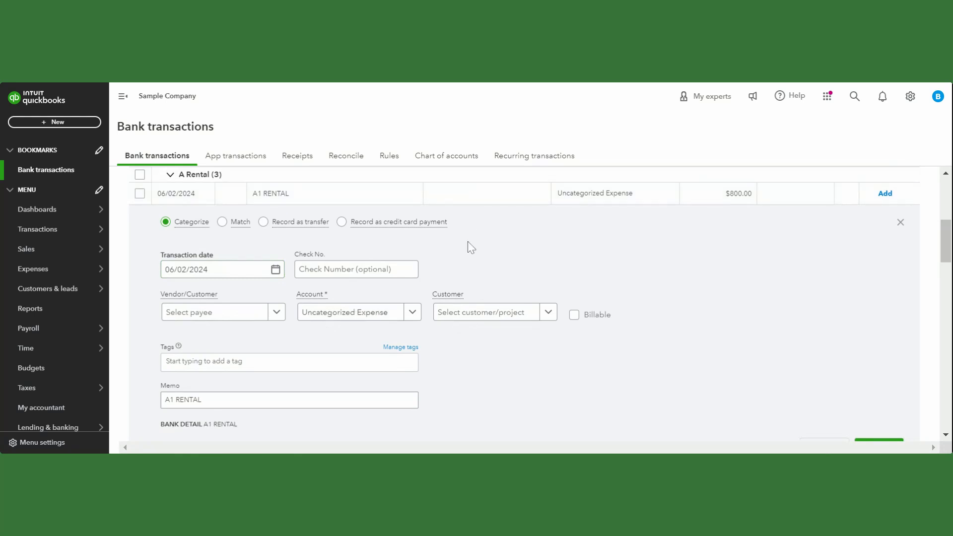
click(321, 242)
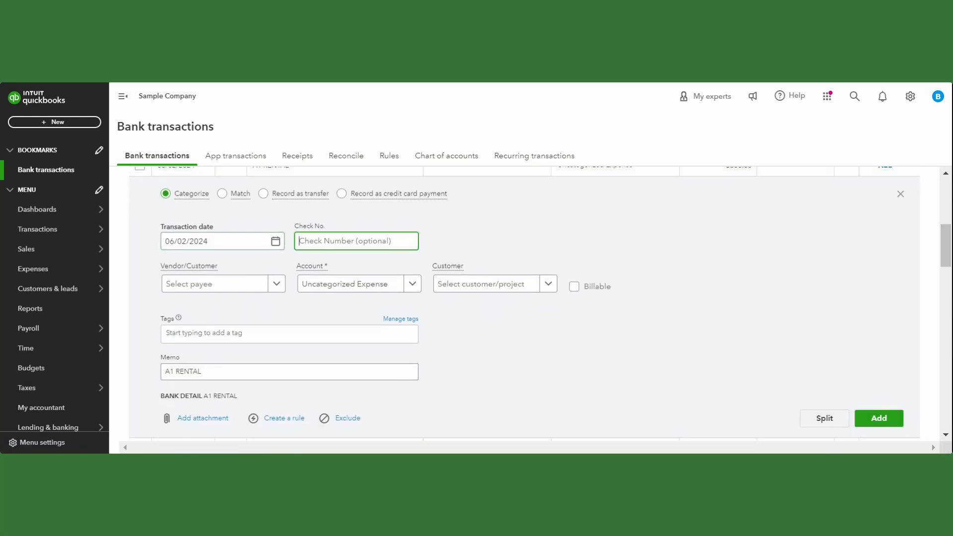
key(shift+Tab)
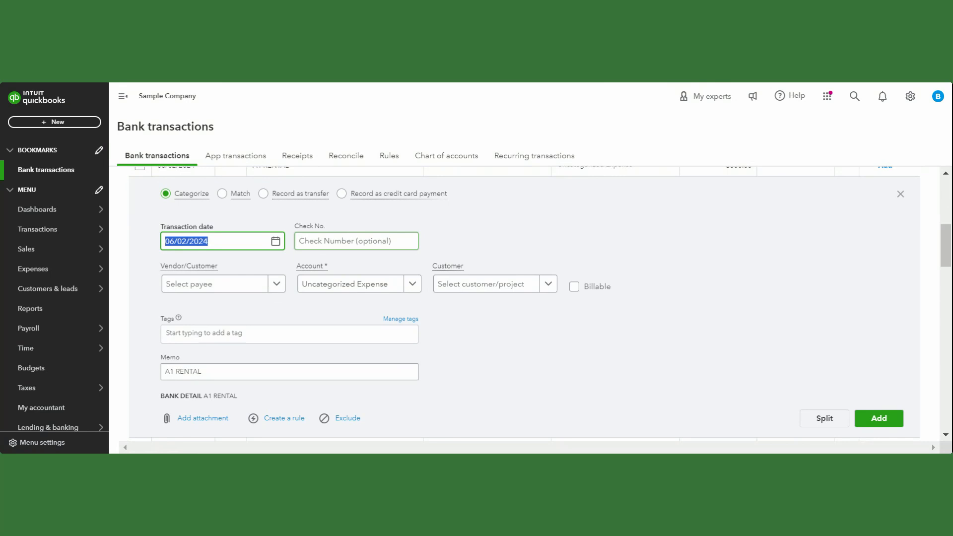
click(242, 286)
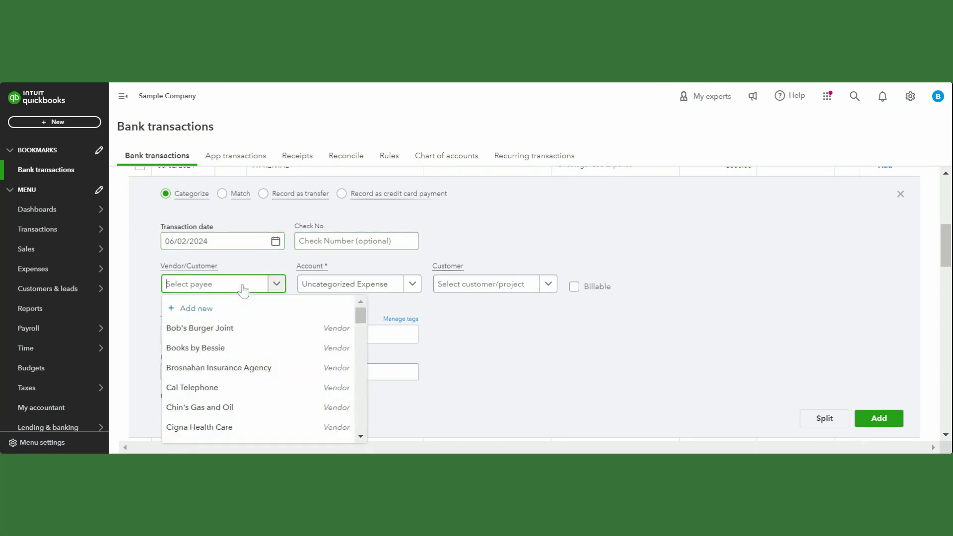
click(488, 326)
Step: Examine the account field and the attachment, rule and exclude options of the 06/02/2024 A1 RENTAL transaction
scroll(489, 326, up, 1)
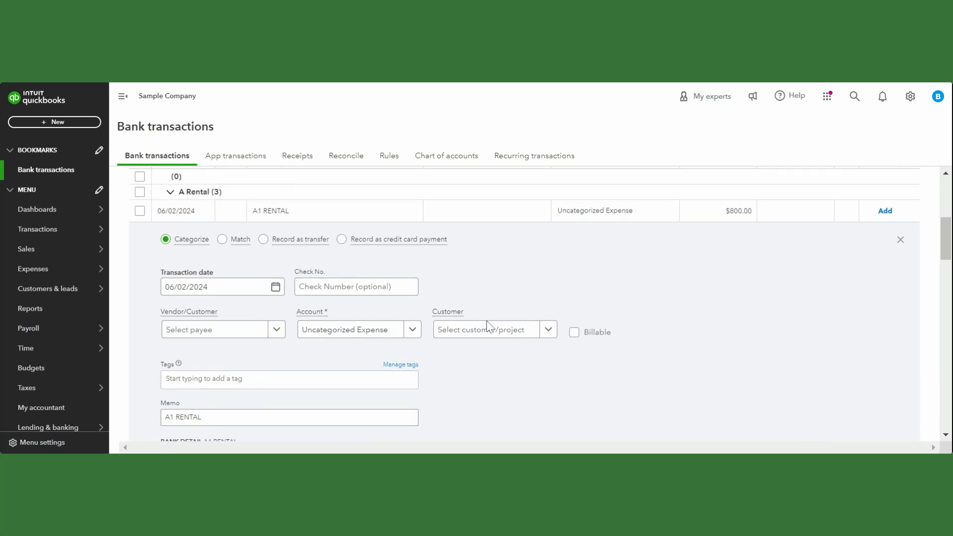
scroll(489, 327, down, 1)
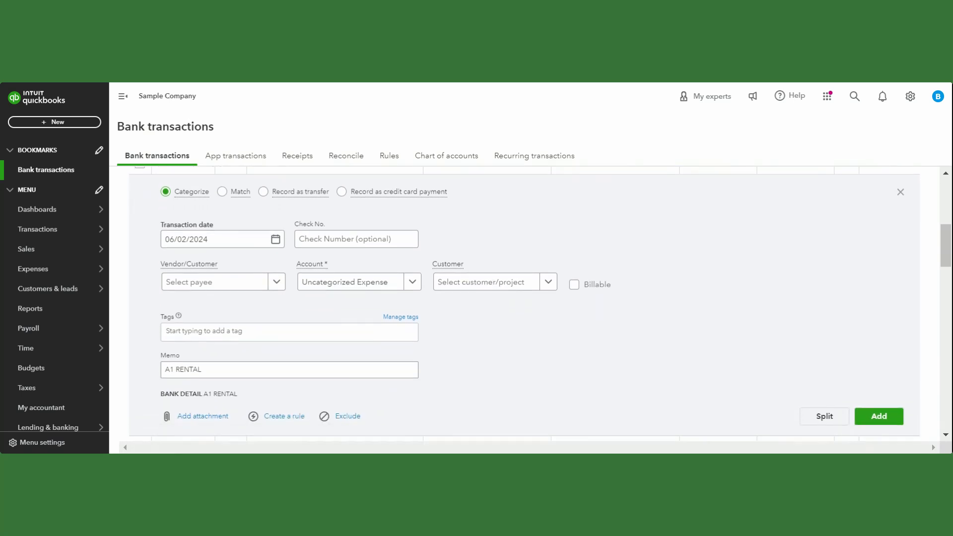
click(370, 282)
click(633, 277)
scroll(633, 276, down, 4)
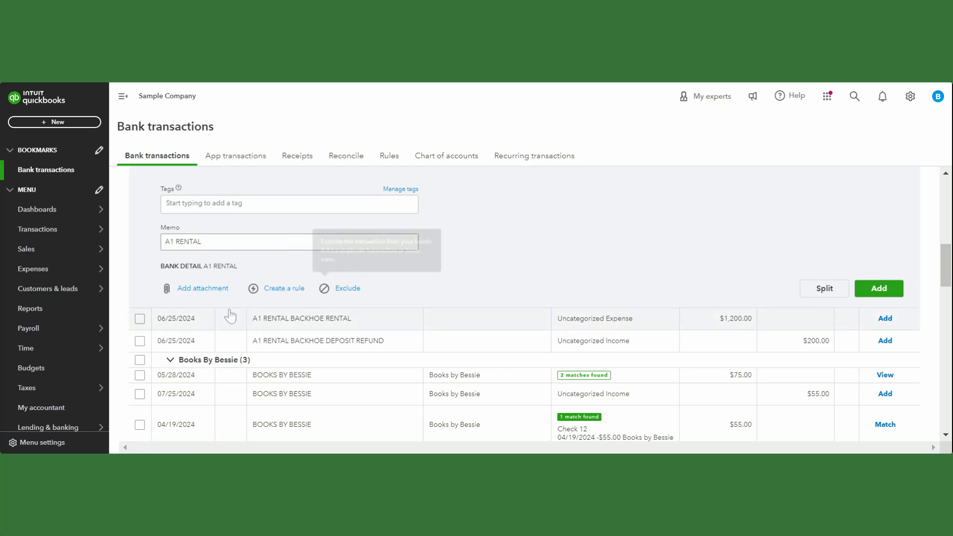
Step: Attach 5500 - Status.pdf to the 06/02/2024 A1 RENTAL transaction, test removing and recovering it, and leave the attachment removed
click(207, 293)
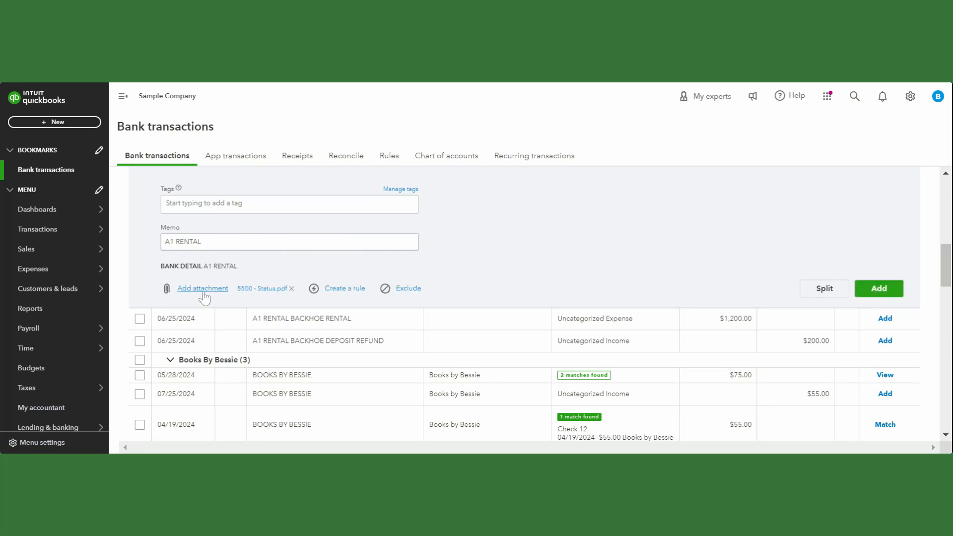
click(291, 288)
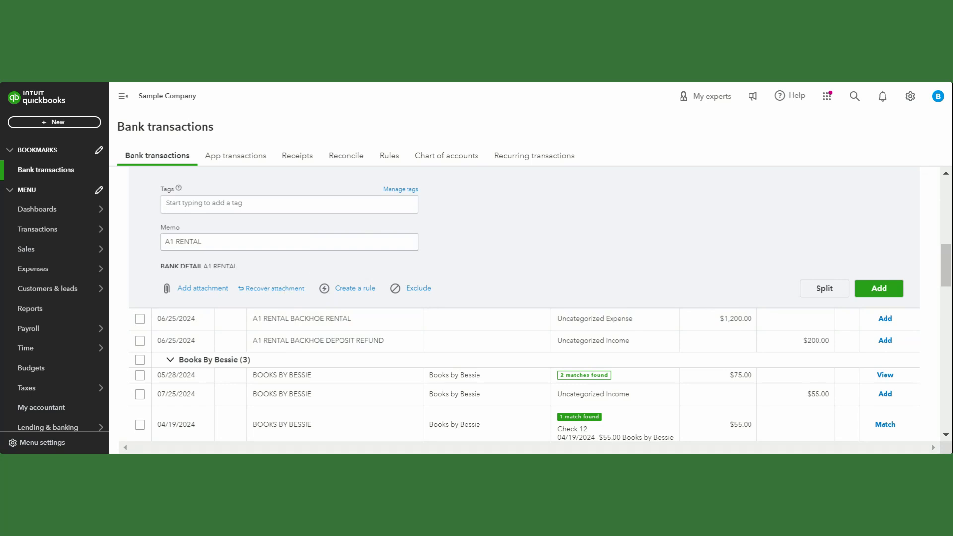
click(279, 290)
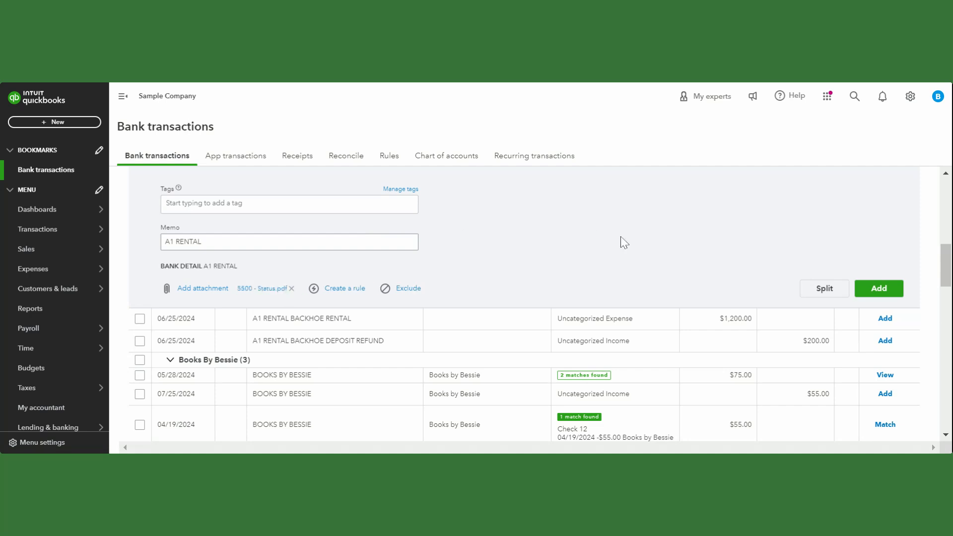
click(291, 289)
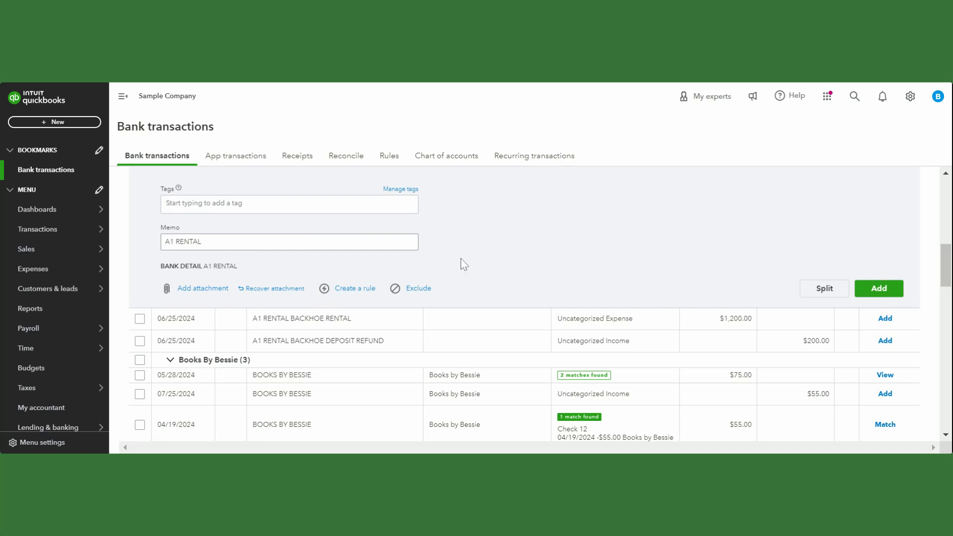
Step: Exclude the 06/02/2024 A1 RENTAL transaction from the books
scroll(500, 243, up, 1)
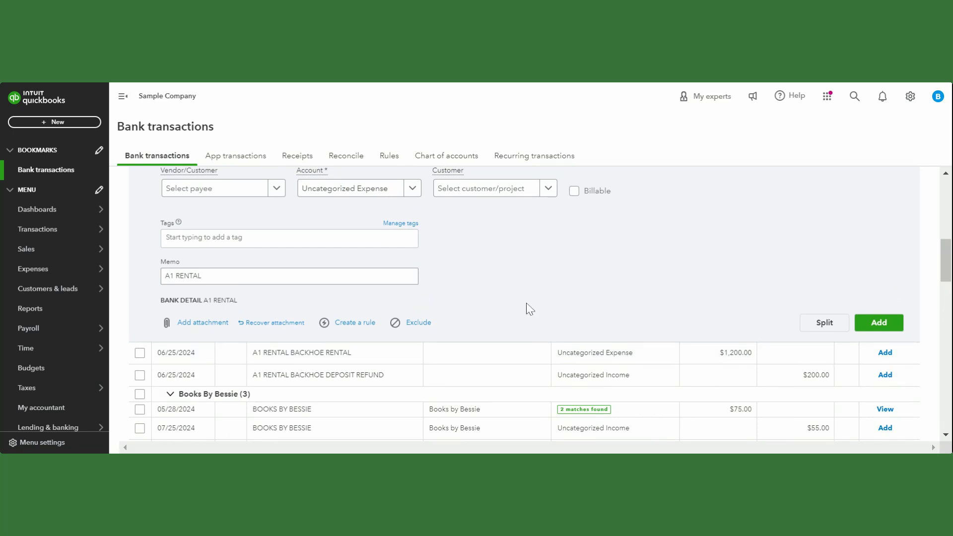
click(418, 323)
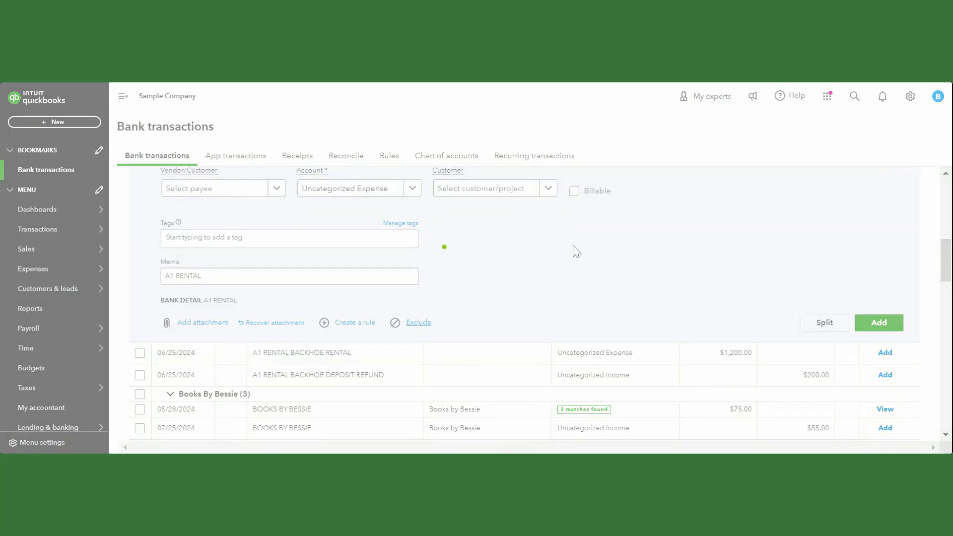
Step: Expand the 06/25/2024 A1 RENTAL BACKHOE RENTAL transaction and set its vendor/customer to Books by Bessie
scroll(422, 245, up, 3)
scroll(423, 245, up, 2)
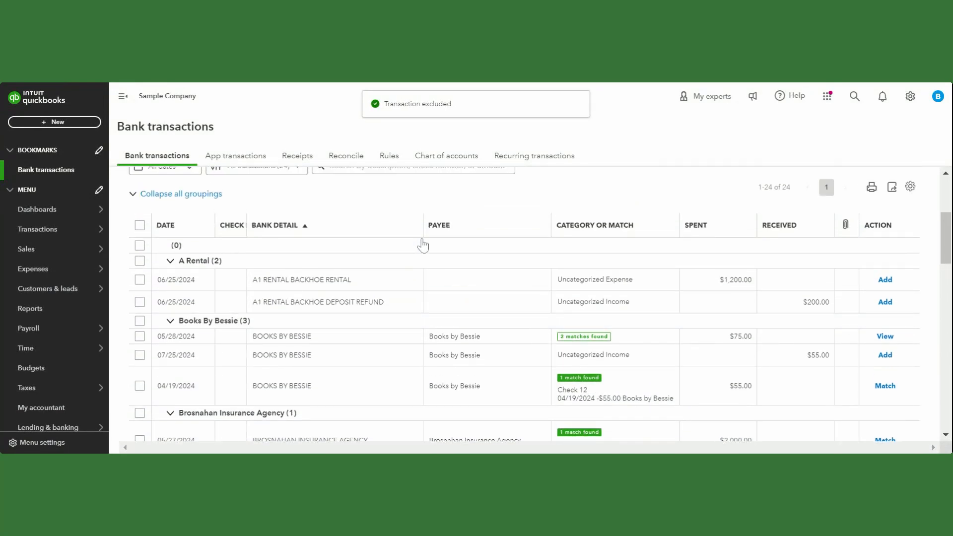
click(382, 284)
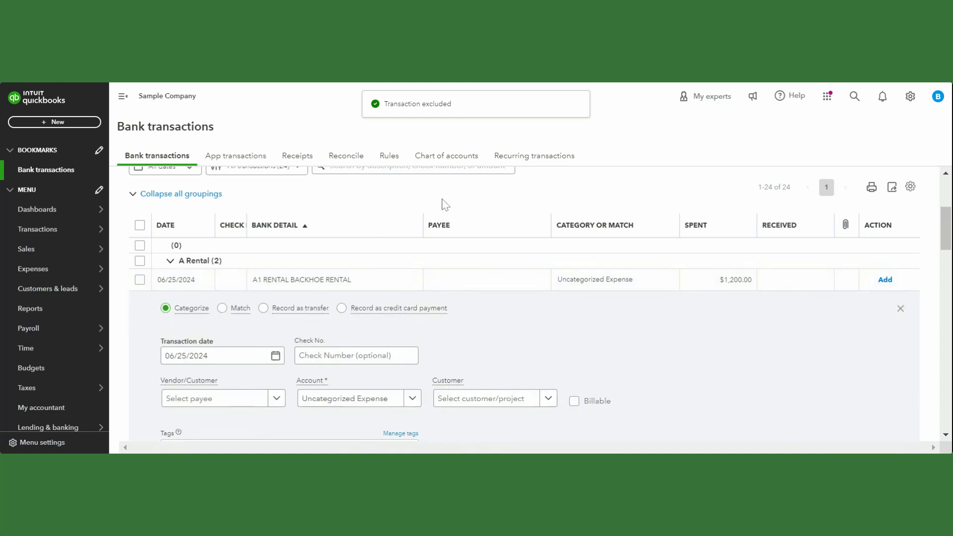
scroll(441, 205, down, 3)
scroll(524, 304, down, 1)
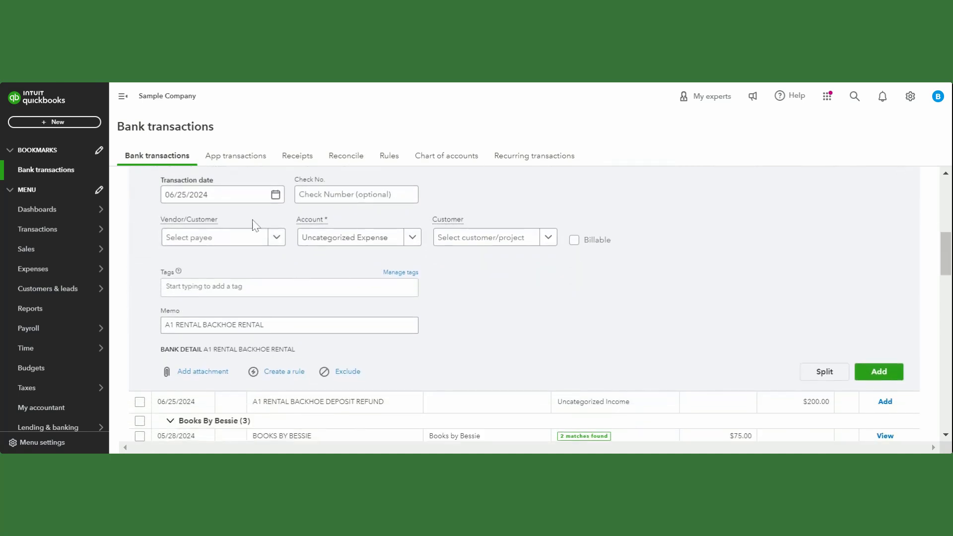
click(235, 244)
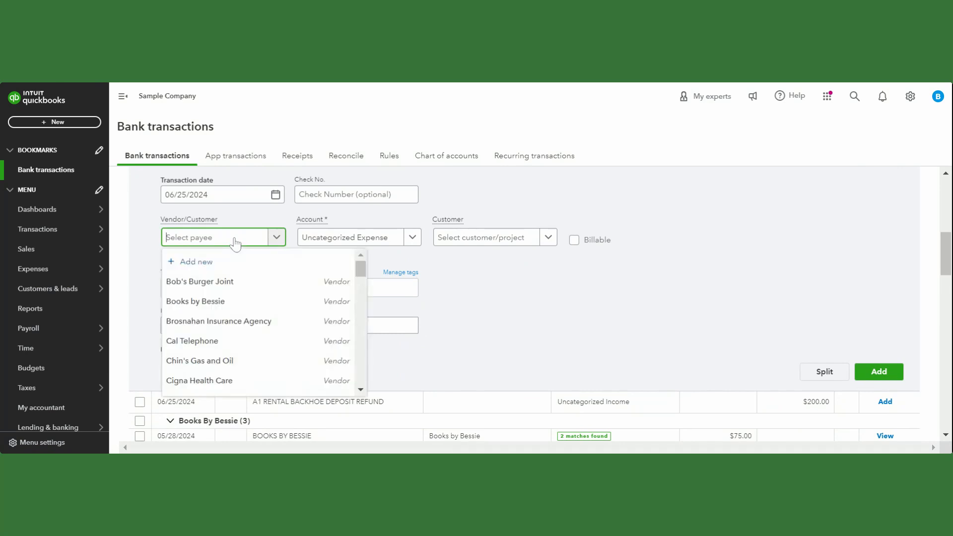
click(241, 302)
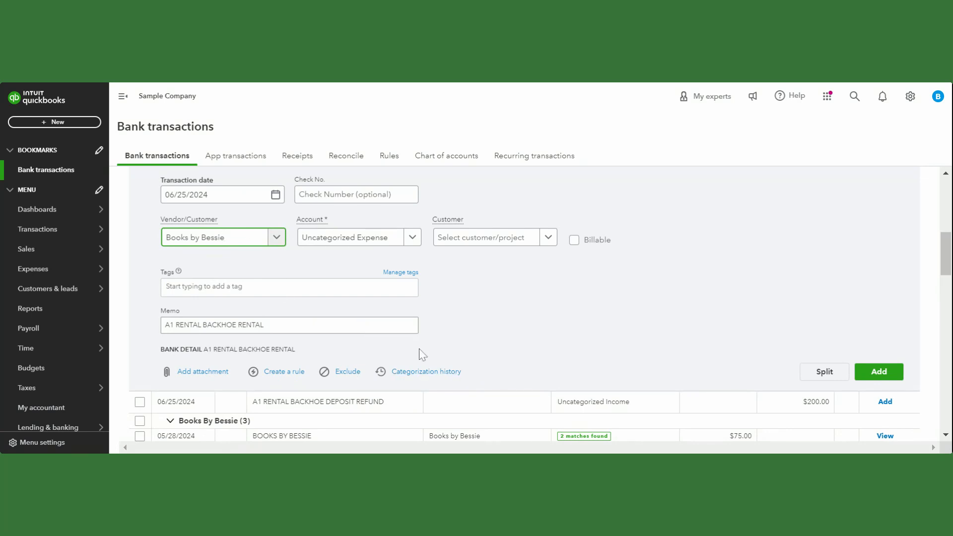
Step: Examine the categorization history for Books by Bessie, trying its rule creation, category assignment and sort options, and close it
click(444, 376)
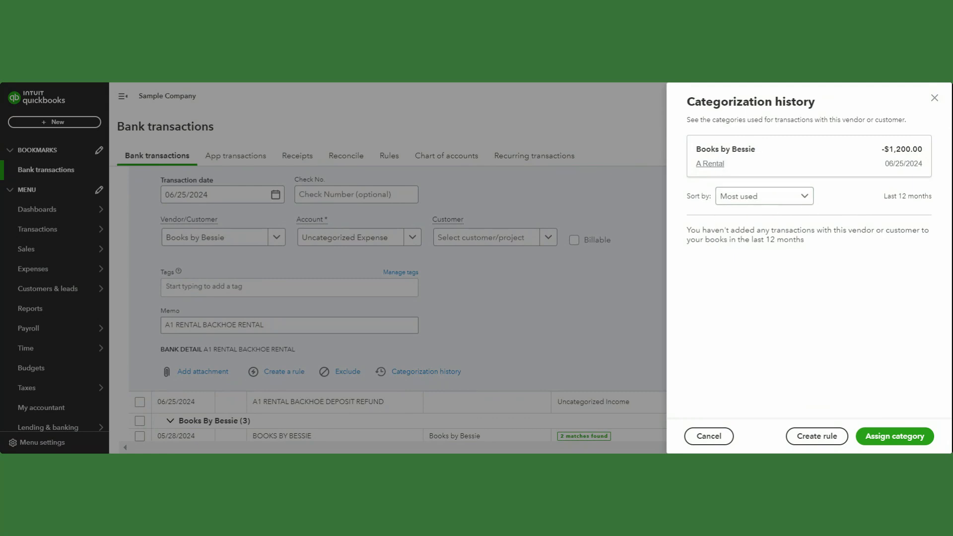
drag(696, 150, 756, 151)
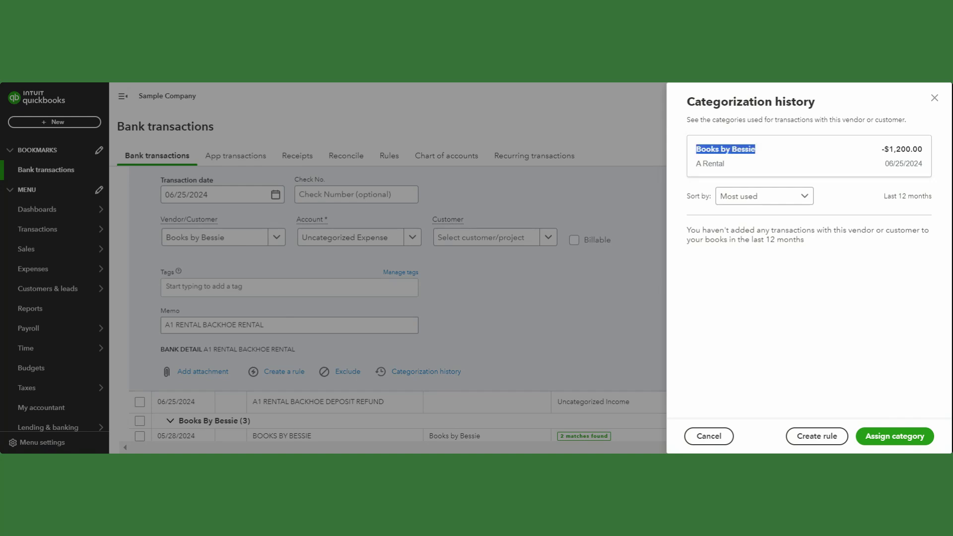
click(756, 153)
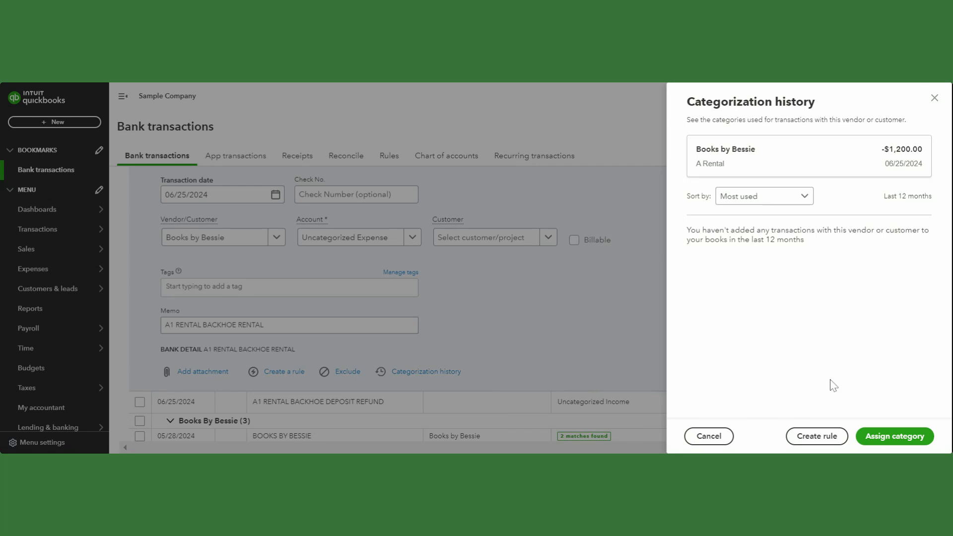
click(811, 441)
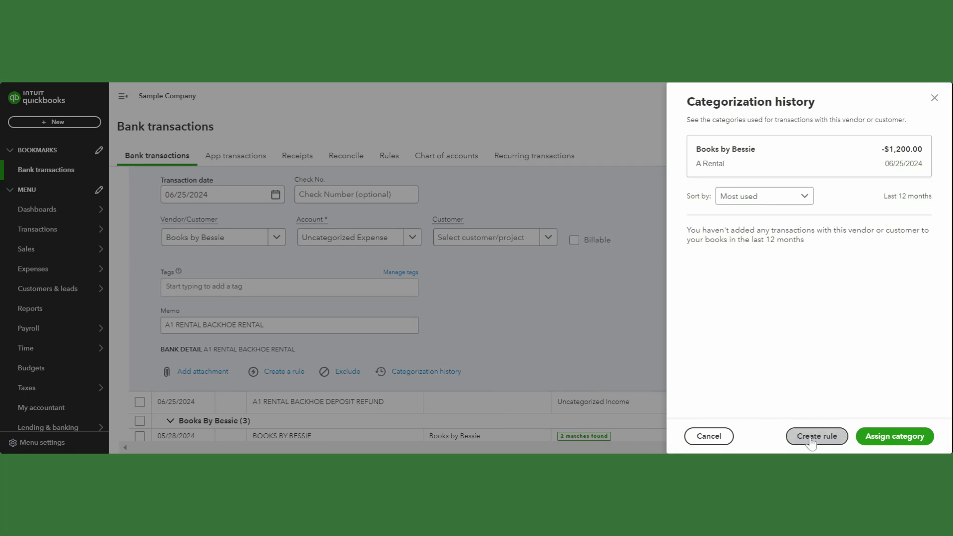
click(894, 445)
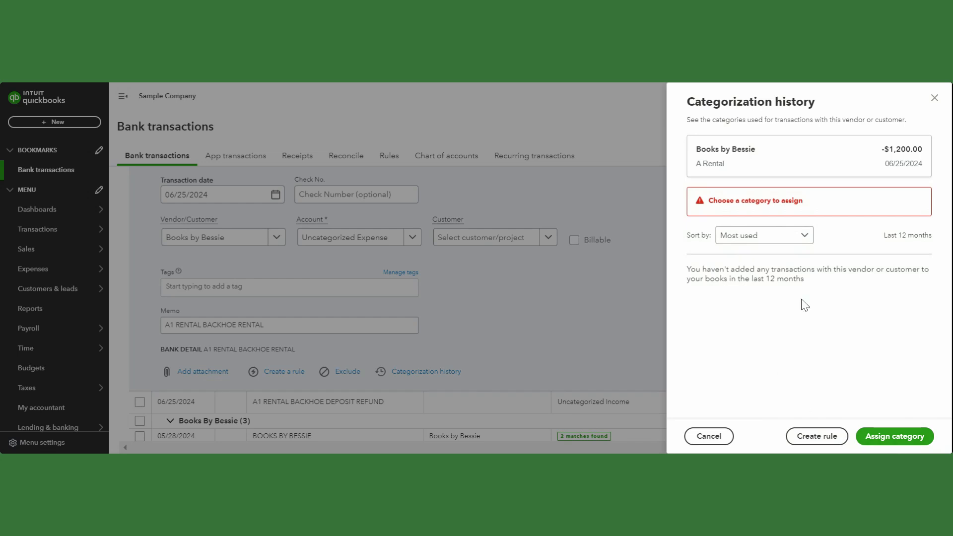
click(808, 242)
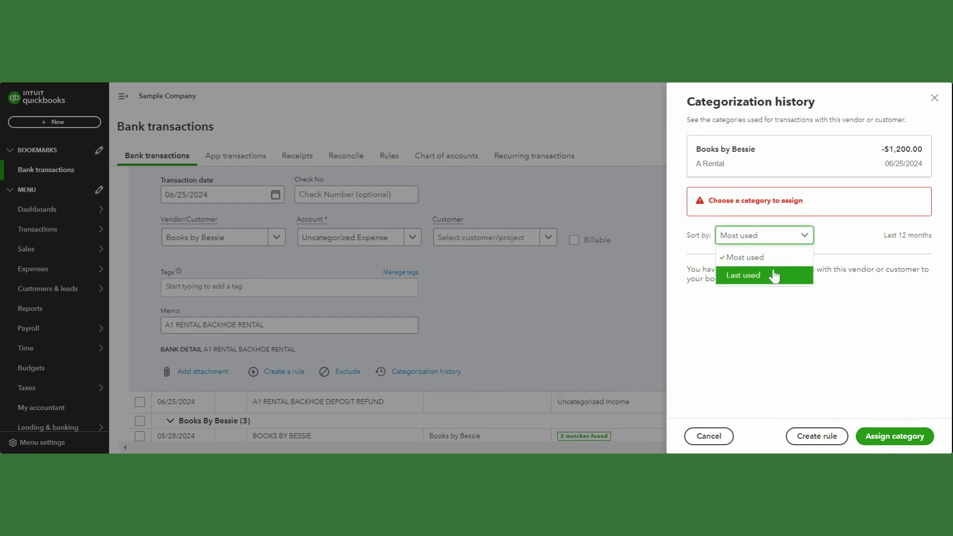
click(776, 303)
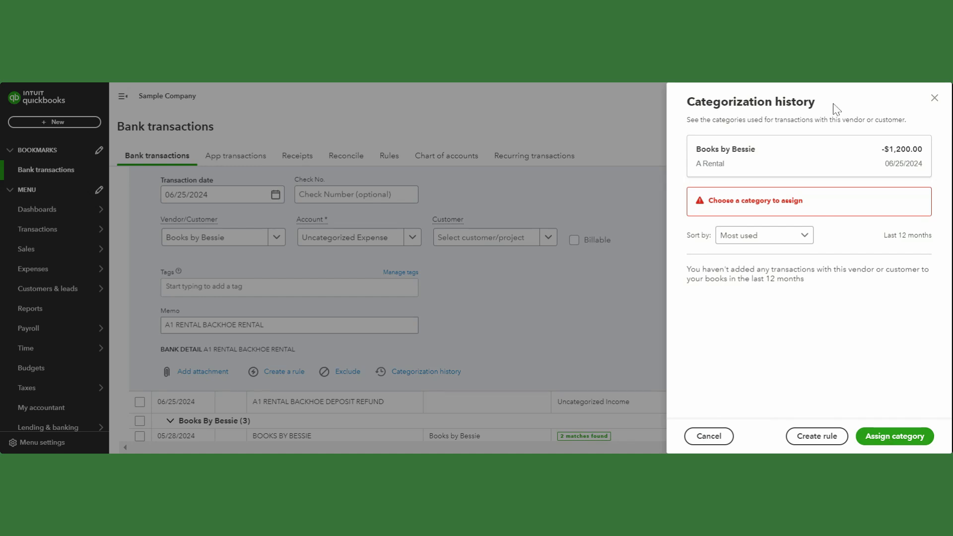
click(934, 98)
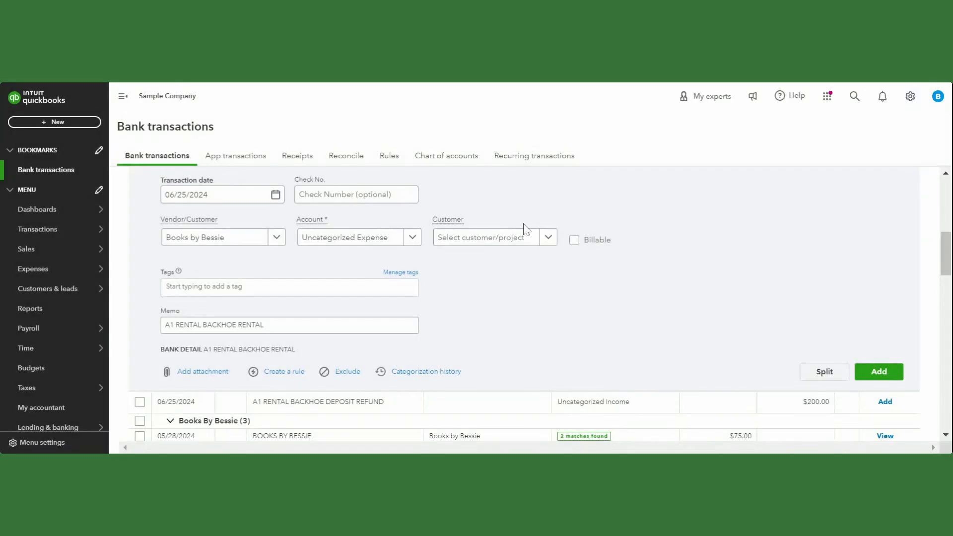
Step: Review the account choices and memo field of the backhoe rental transaction without changing them
click(379, 240)
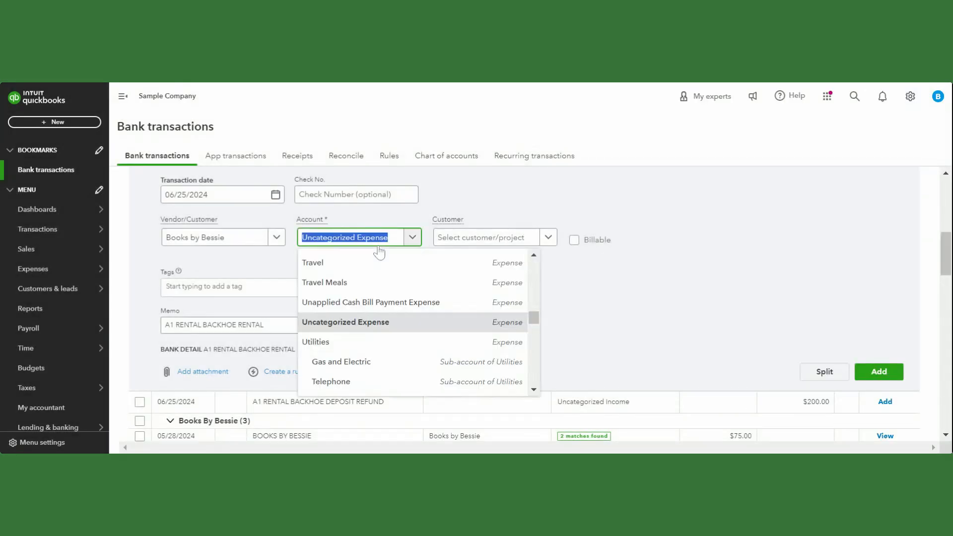
click(715, 303)
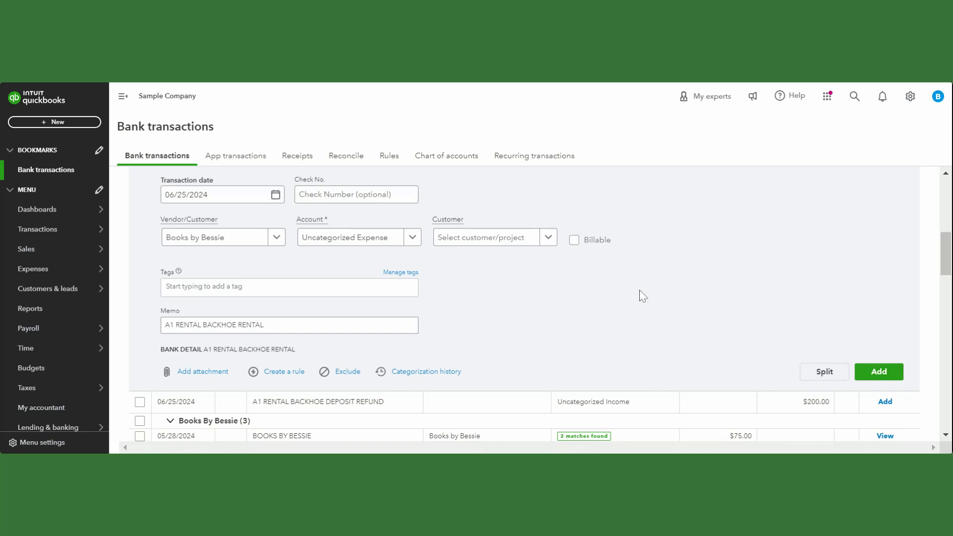
click(380, 325)
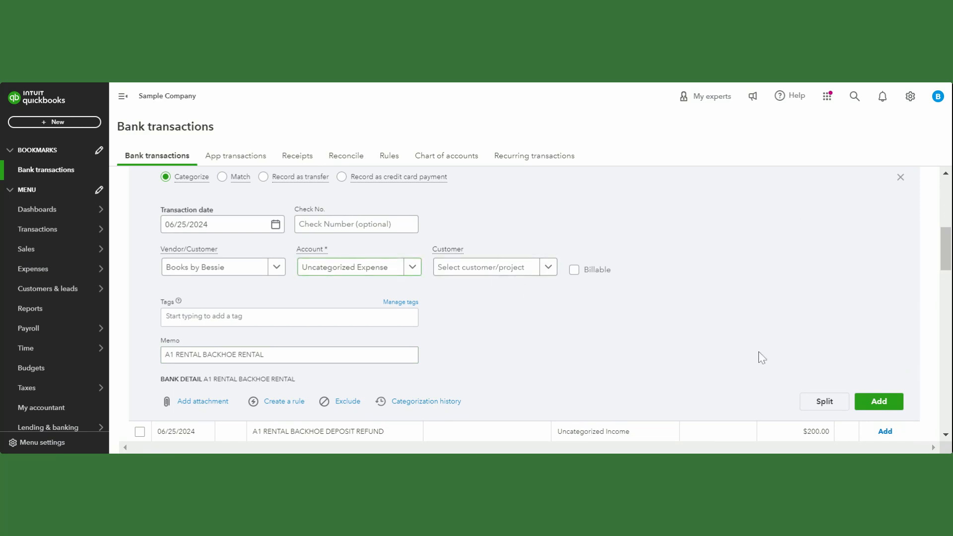
Step: Start splitting the $1,200.00 backhoe rental transaction, assigning Travel to the first line and Travel Meals to the second
click(825, 401)
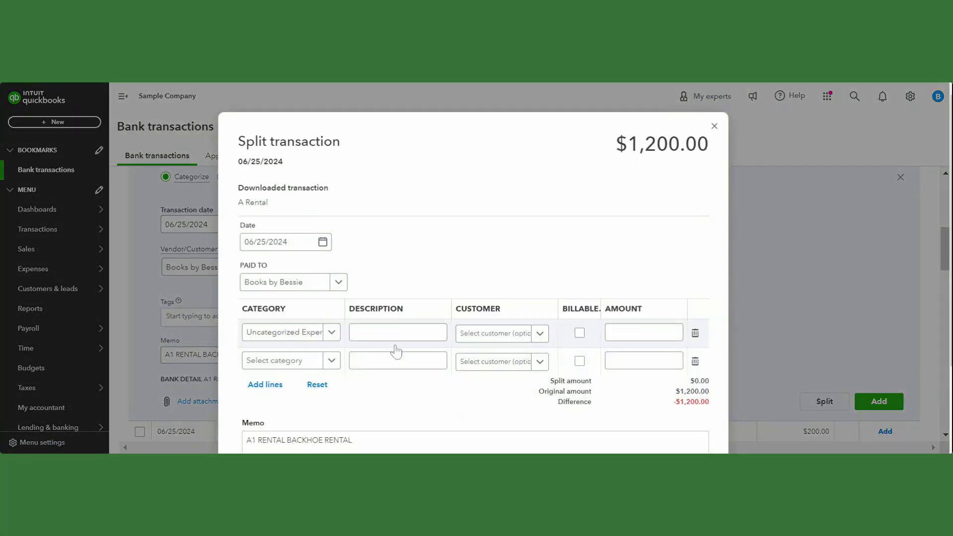
click(332, 332)
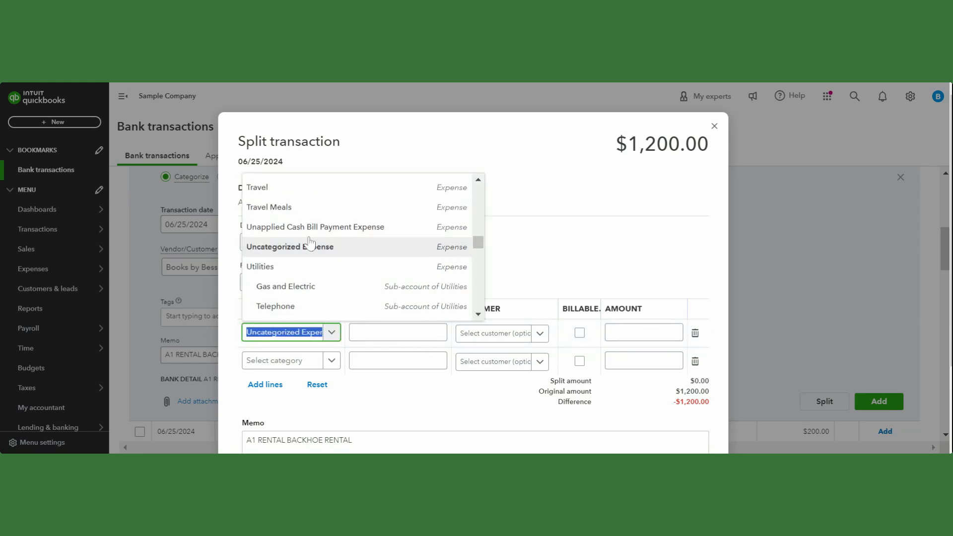
click(315, 226)
click(332, 332)
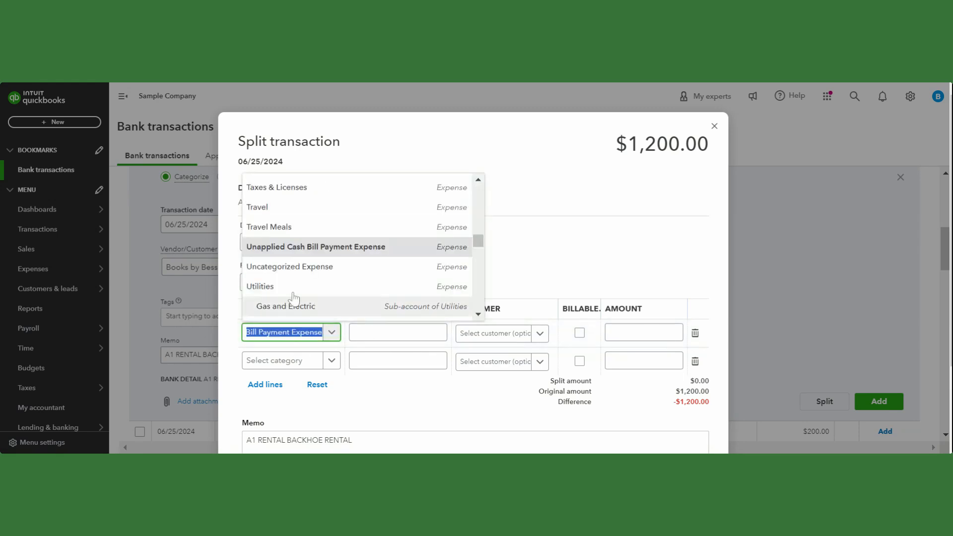
click(331, 219)
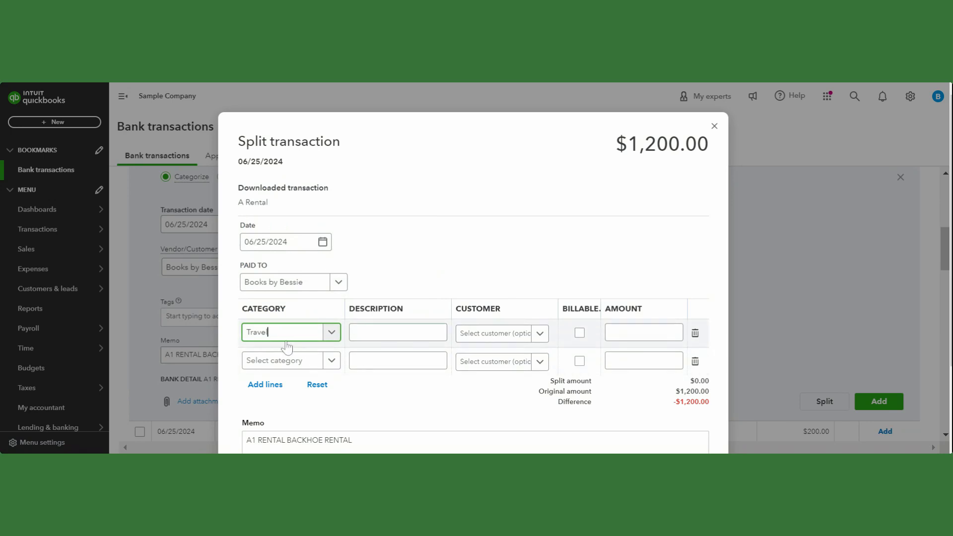
click(309, 367)
text(mea)
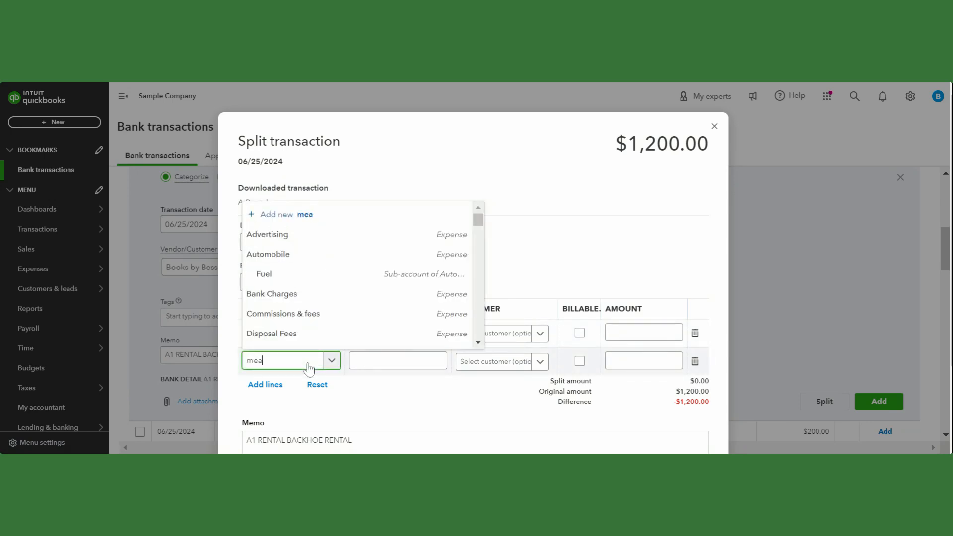
click(292, 322)
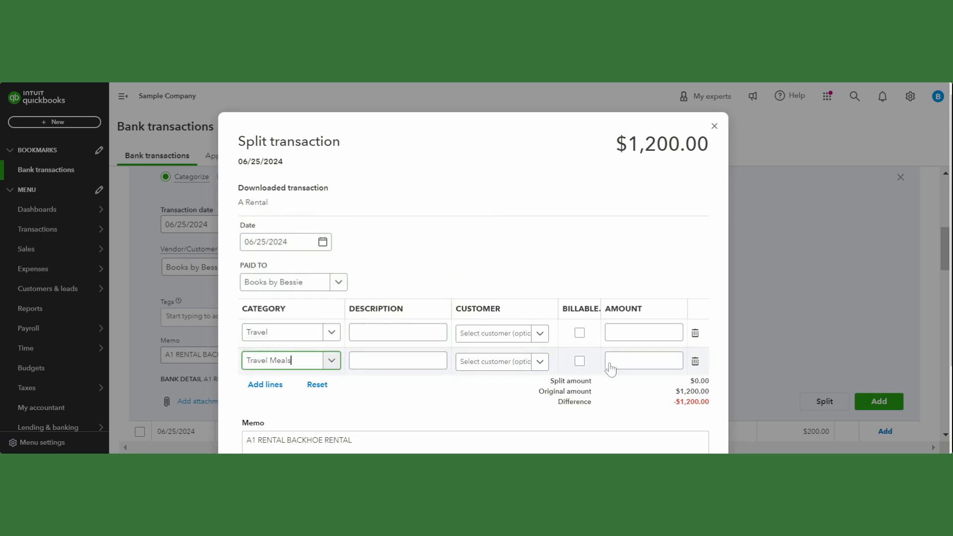
Step: Look over the split's amount, memo and attachment fields and close the split without applying it
click(639, 337)
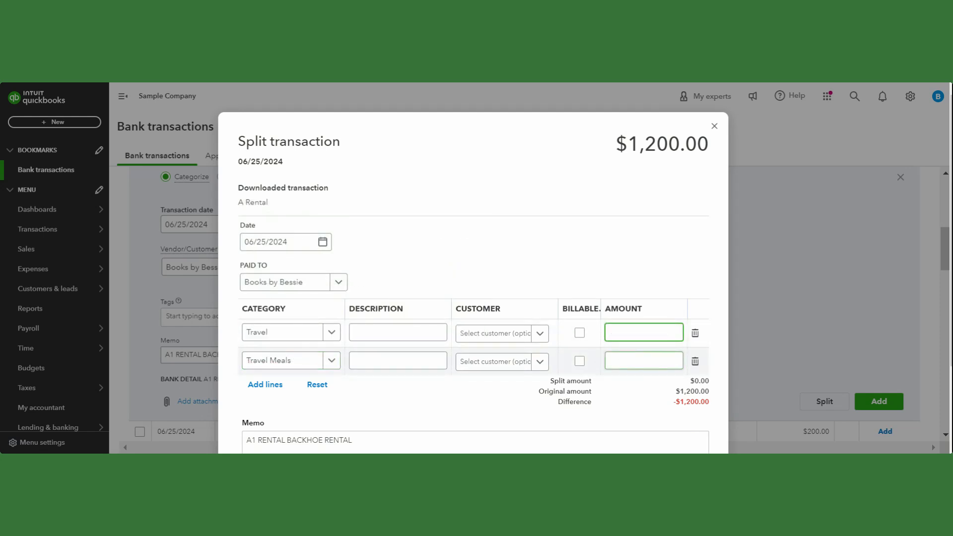
click(626, 361)
scroll(574, 278, down, 2)
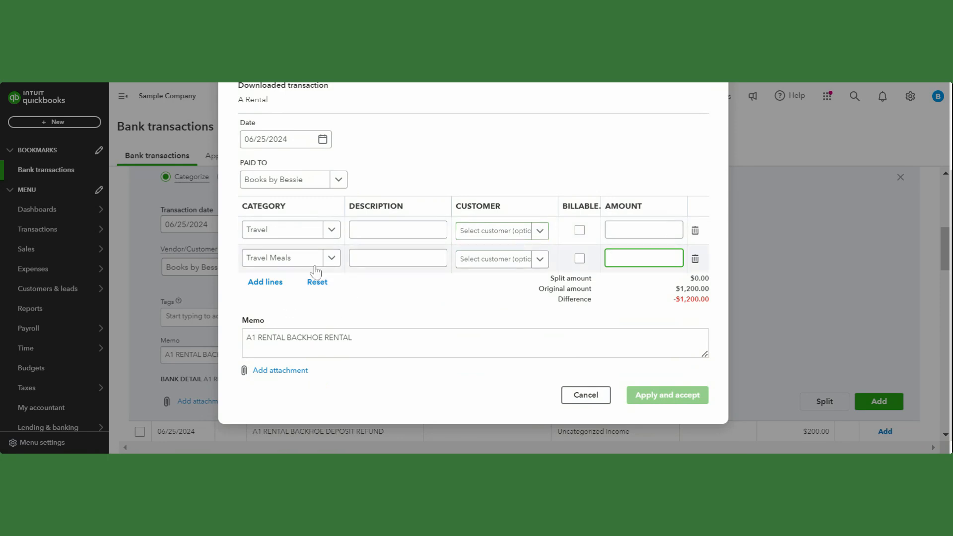
scroll(513, 288, up, 2)
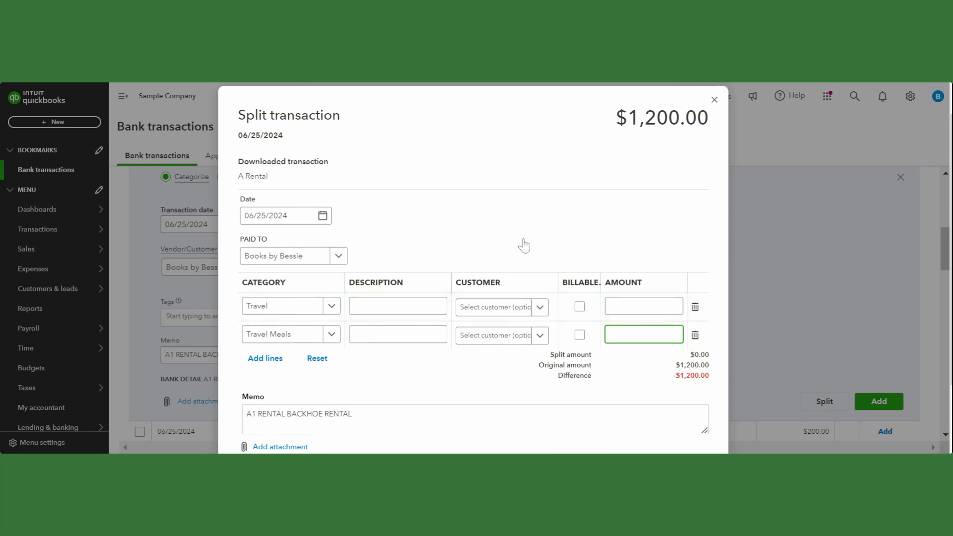
scroll(524, 246, up, 1)
click(715, 129)
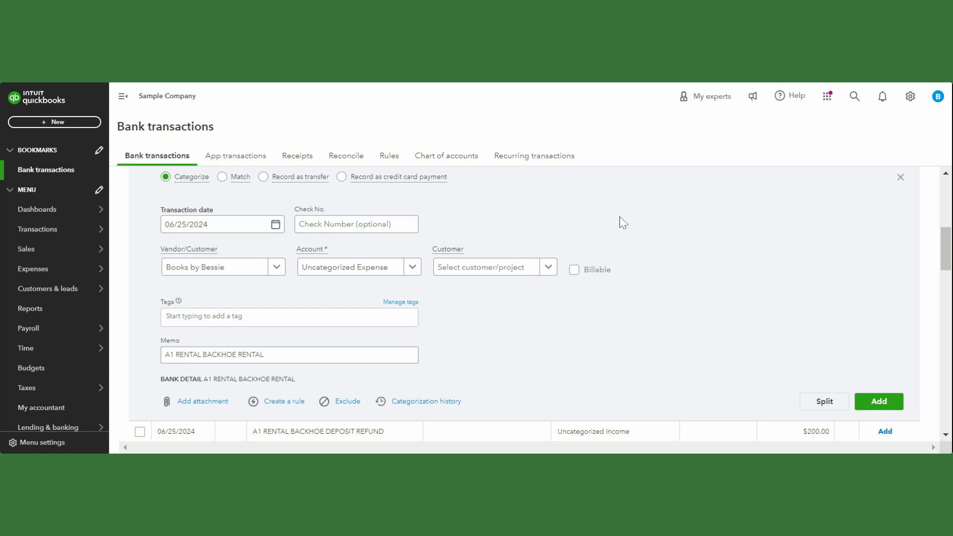
Step: Return to the account cards and the review, categorized and excluded views above the transaction list
scroll(623, 222, up, 4)
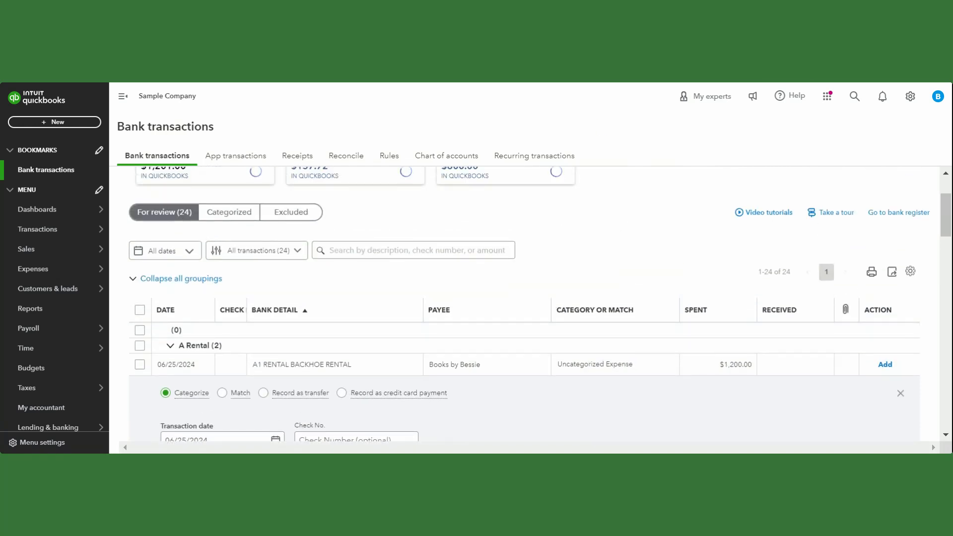
scroll(623, 222, up, 2)
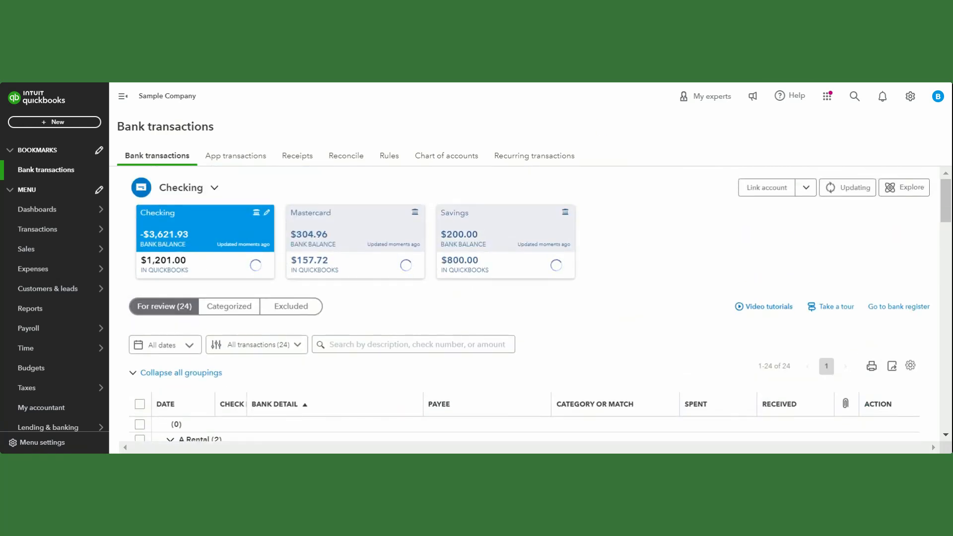